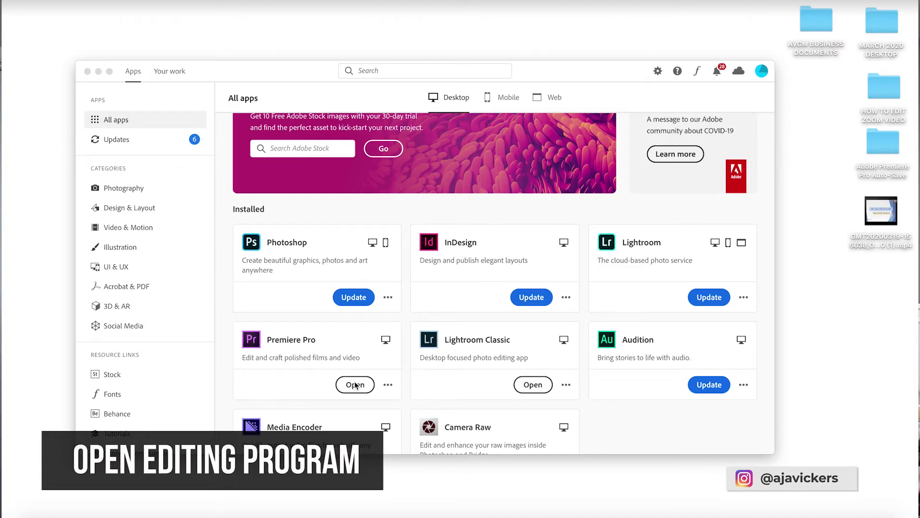
Open Premiere Pro and create a new project named ZOOM EDIT YOUTUBE VIDEO, saved in the Desktop folder.
click(347, 383)
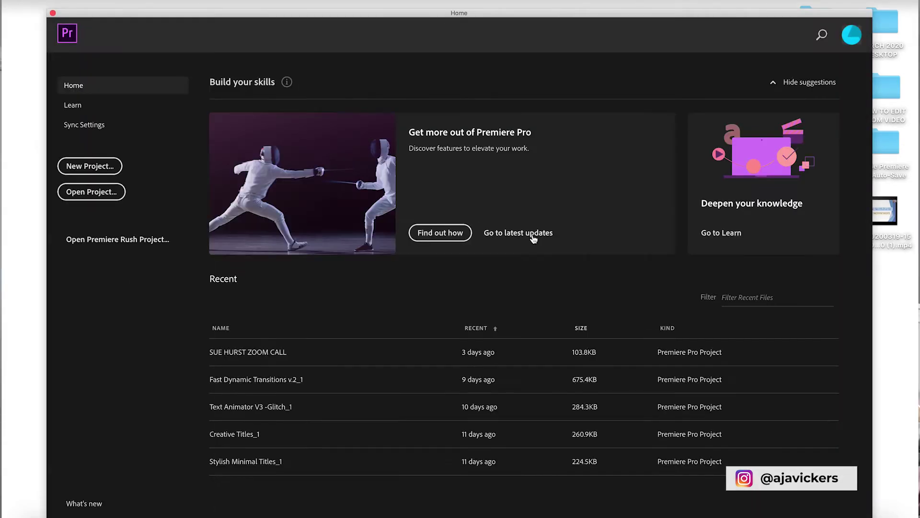
click(89, 168)
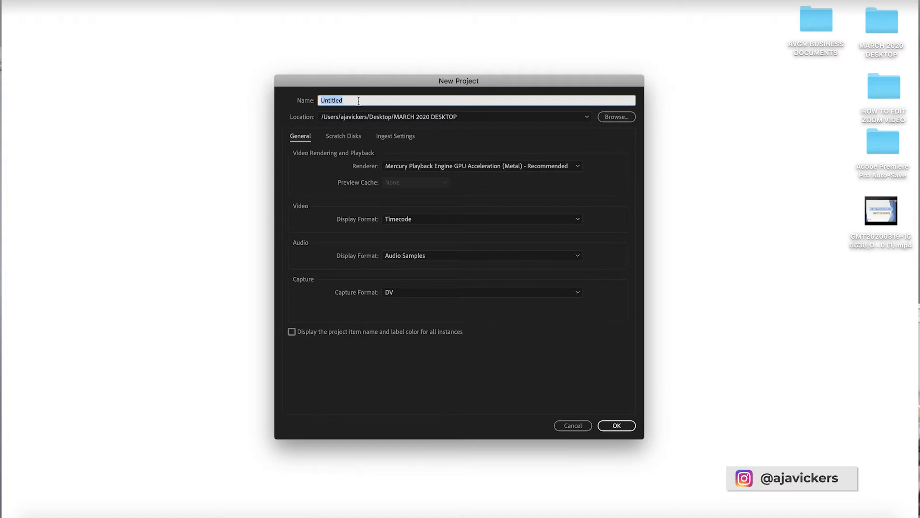
text(ZOOM EDIT YOUTUBE VIDEO)
click(616, 120)
click(617, 120)
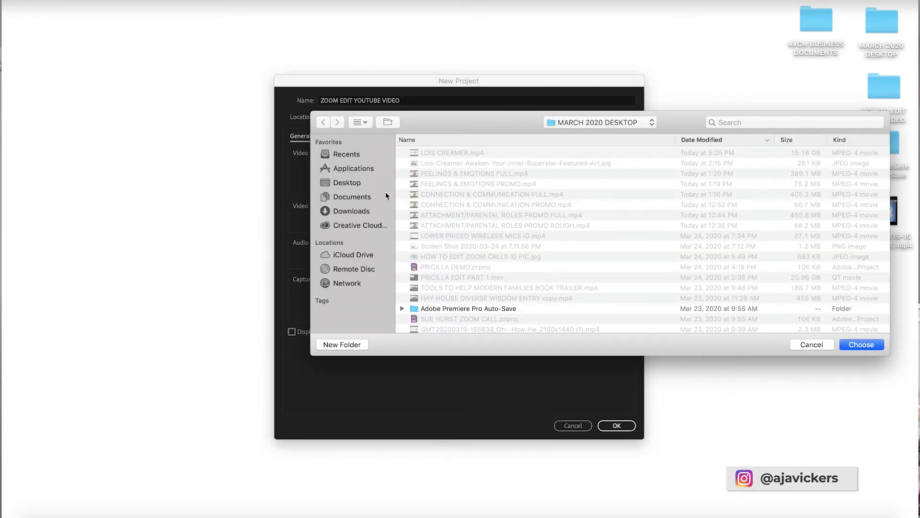
click(348, 184)
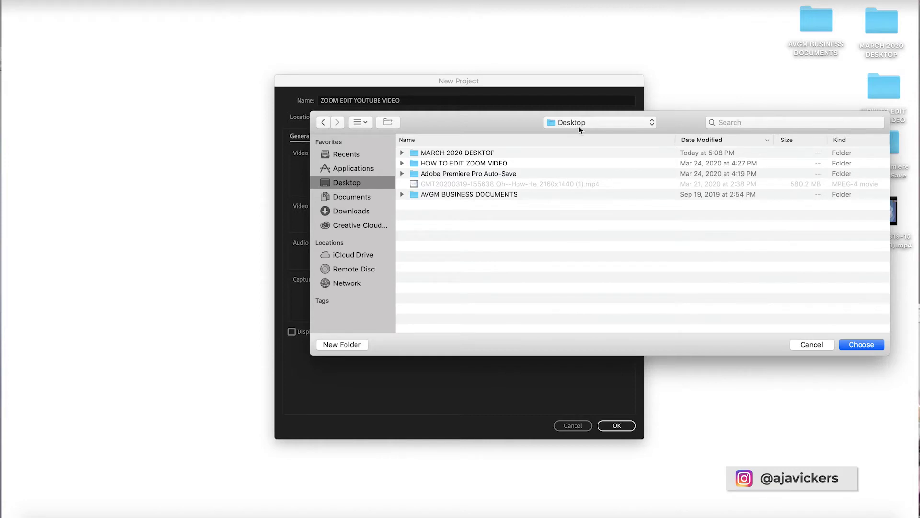
click(861, 345)
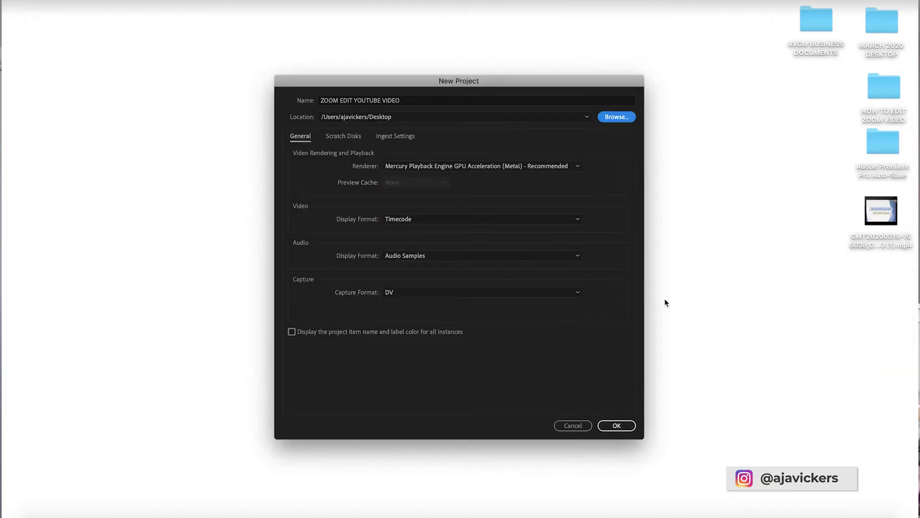
click(620, 426)
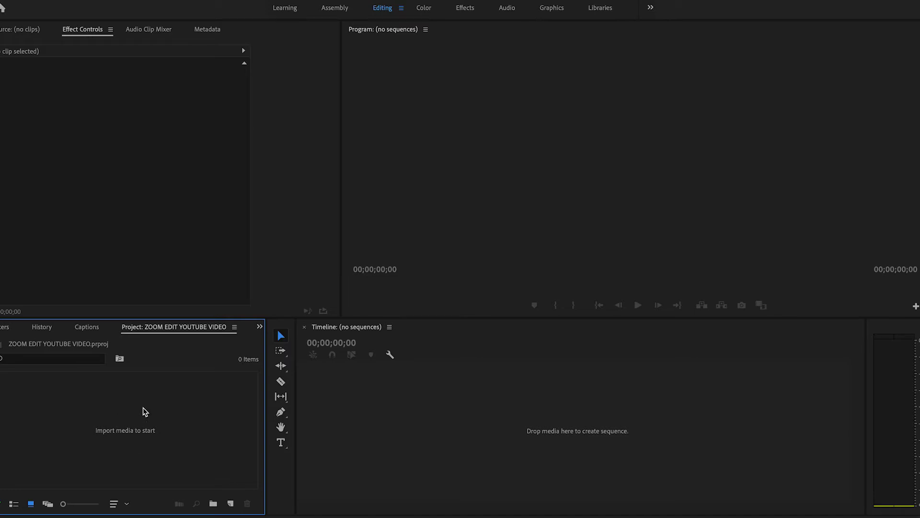
right_click(94, 411)
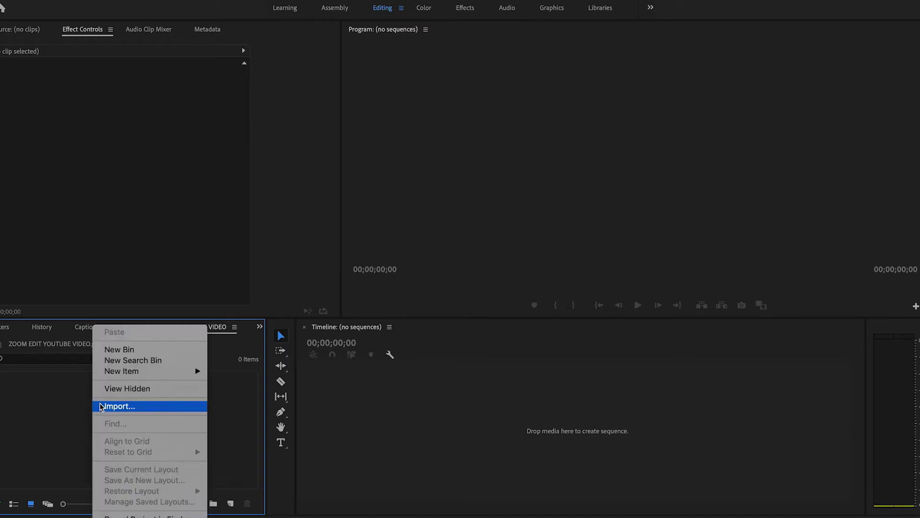
click(104, 408)
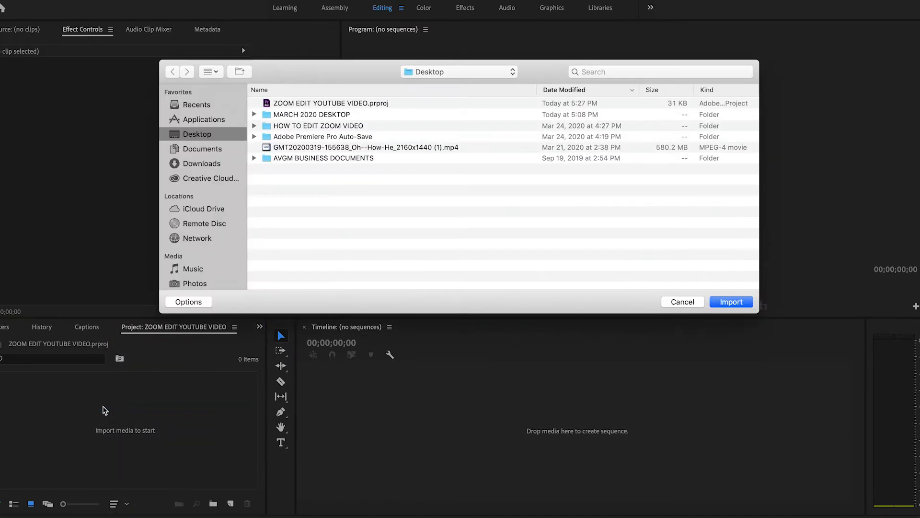
click(310, 148)
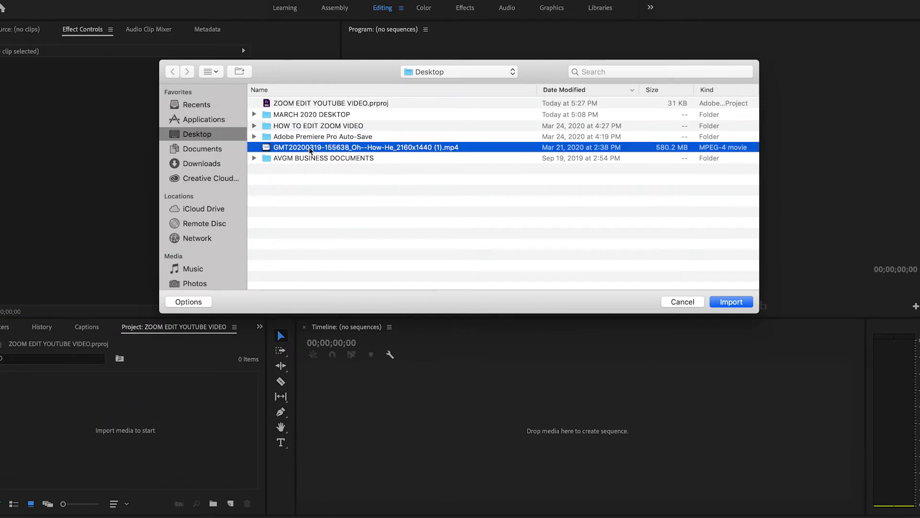
click(732, 302)
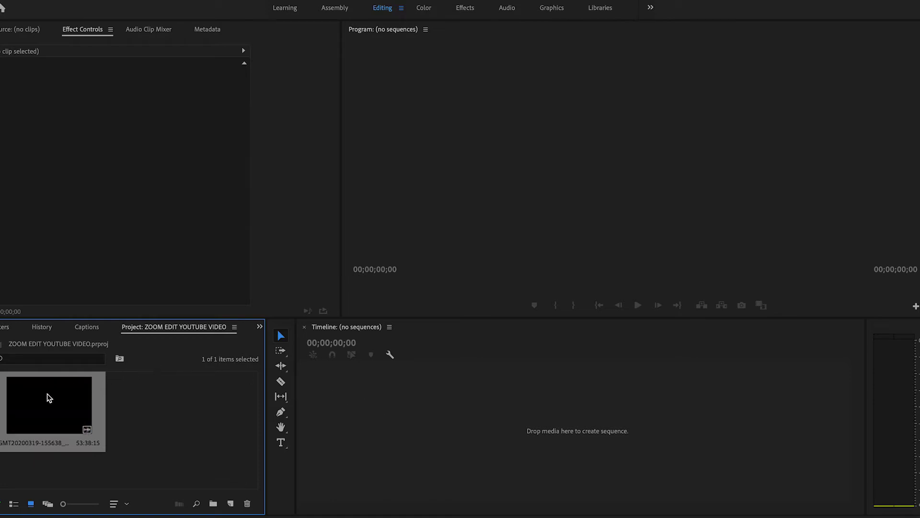
Create a sequence from the imported video in the empty timeline and scrub to about 00:00:36:15.
drag(47, 398, 399, 436)
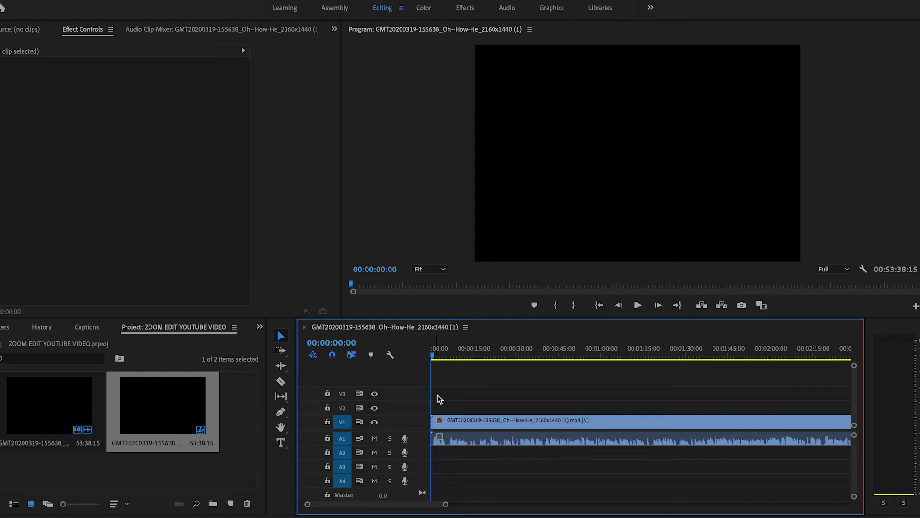
click(453, 356)
drag(455, 357, 535, 370)
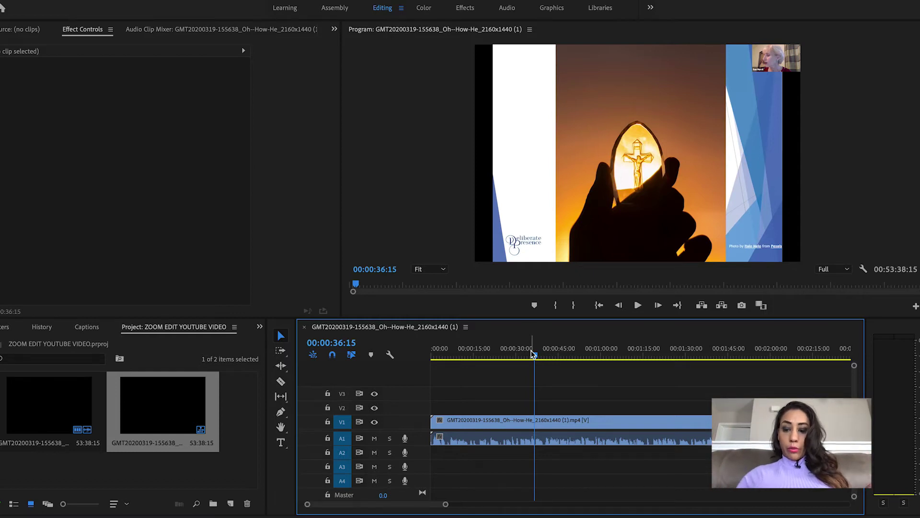
key(XF86AudioMute)
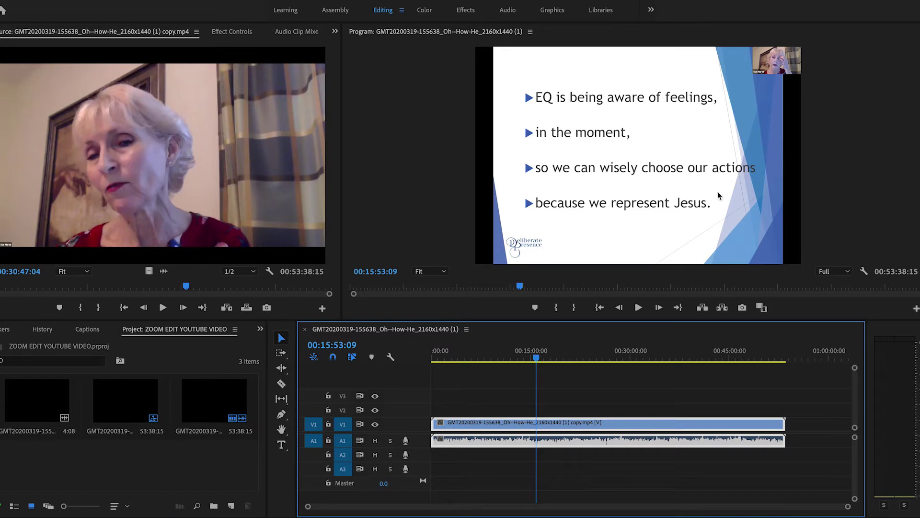
Set the scale of the video clip on V1 to 95 and scrub further along the sequence to check the framing.
click(562, 394)
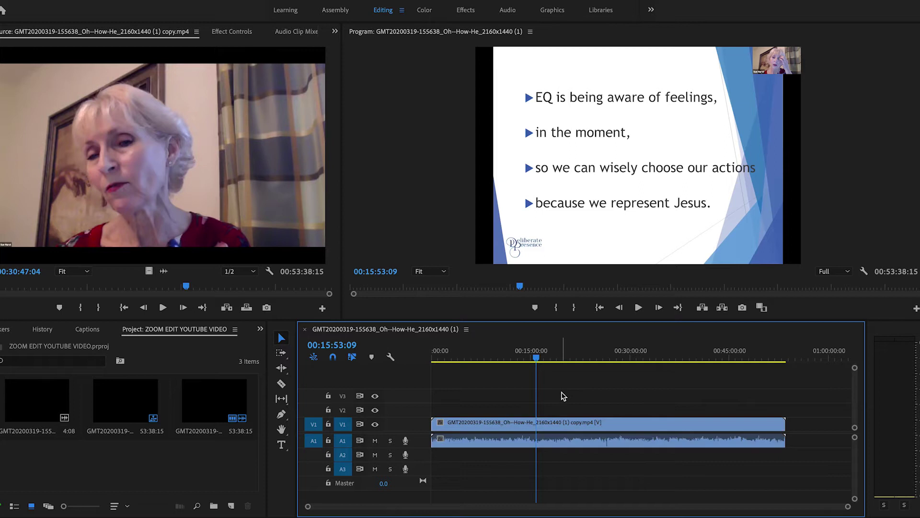
click(506, 425)
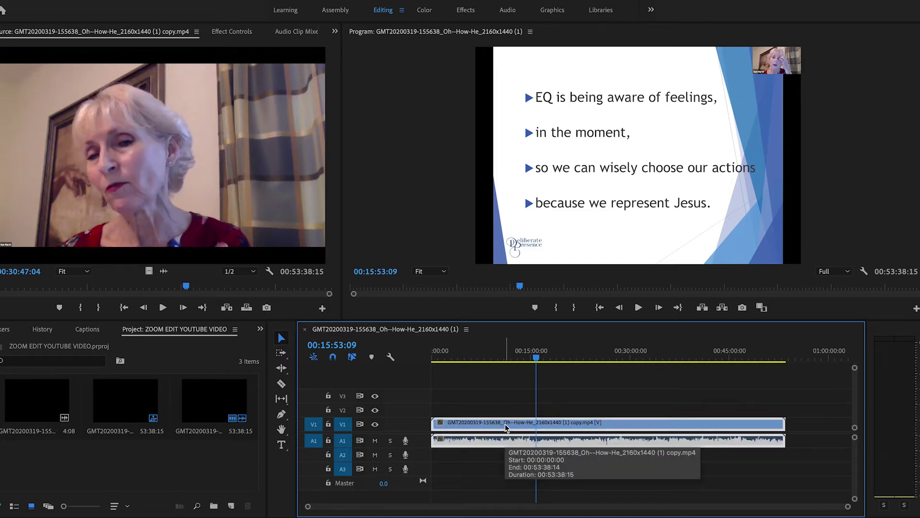
click(232, 32)
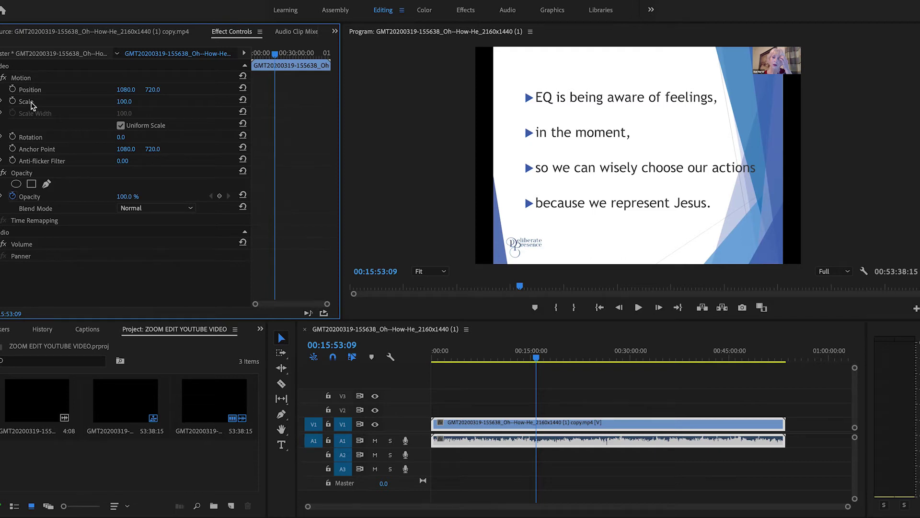
click(125, 102)
text(95)
key(Return)
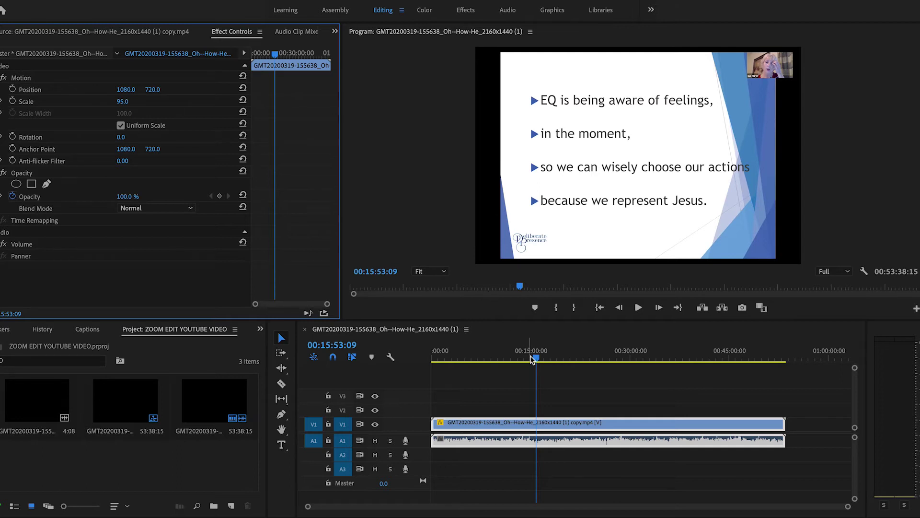
drag(533, 358, 622, 360)
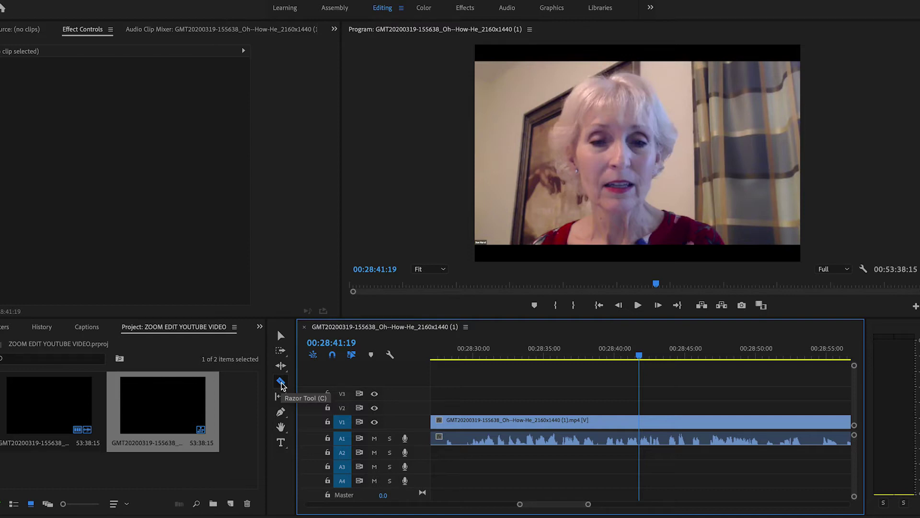
Cut the video clip and its audio at 00:28:38:24 with the Razor tool.
click(282, 385)
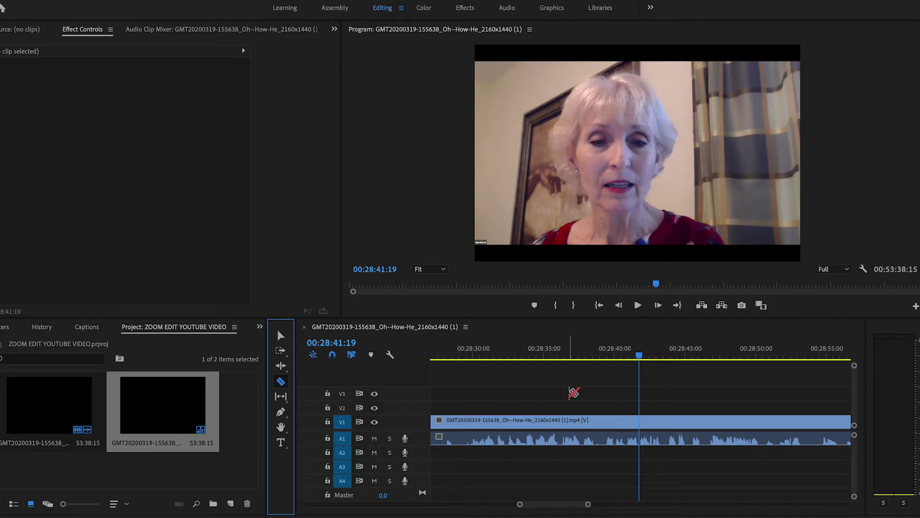
click(281, 336)
key(c)
drag(626, 356, 603, 362)
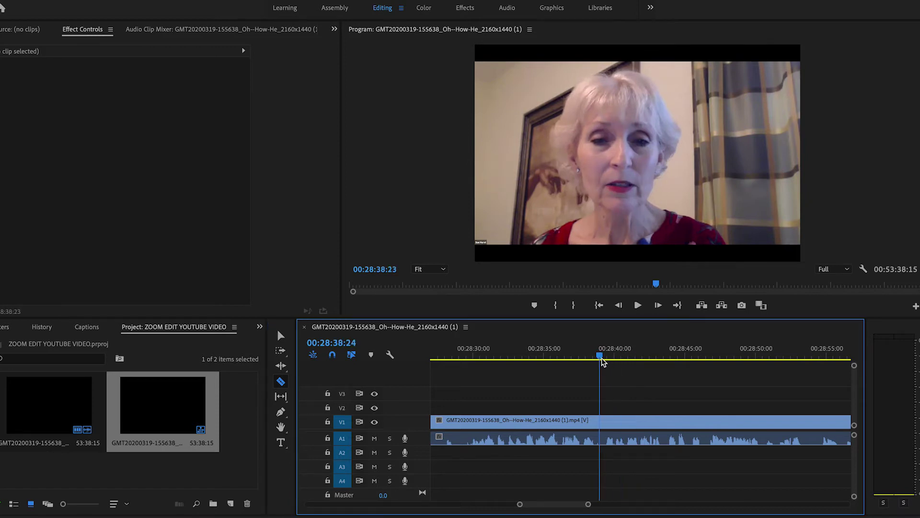
click(603, 422)
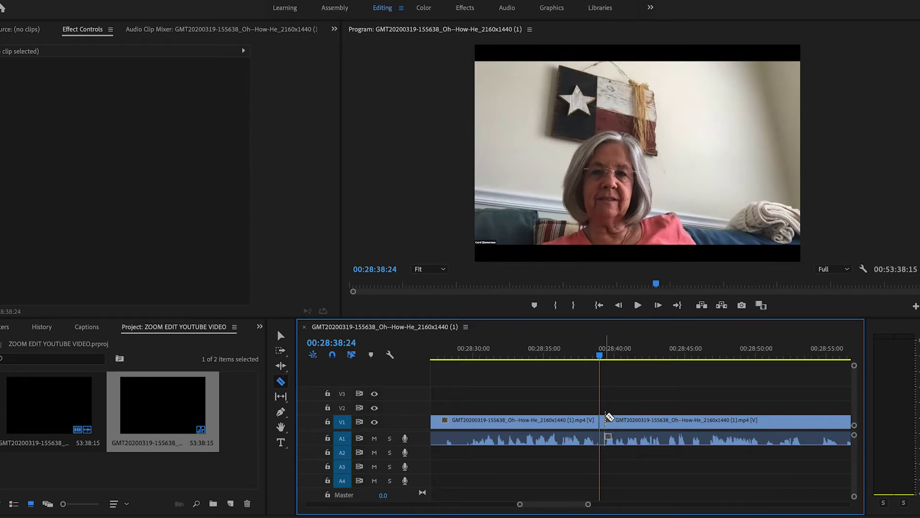
Make a second cut through the clip at 00:28:46:10, at the end of the unwanted section.
click(603, 358)
drag(605, 357, 706, 369)
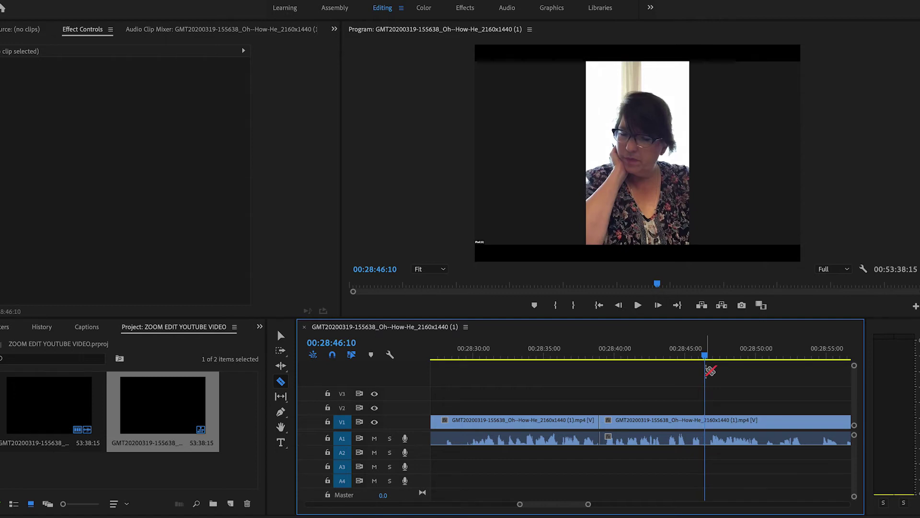
click(705, 422)
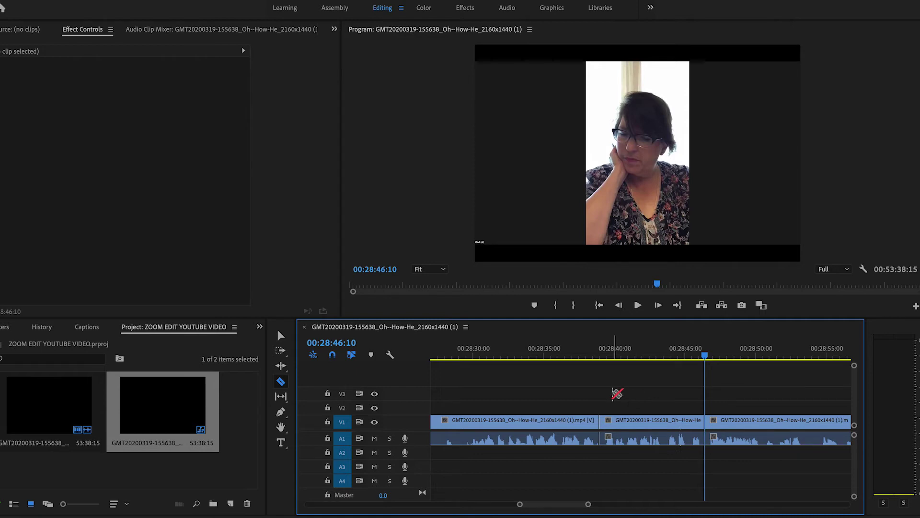
Delete the clip segment between the two cuts with the Selection tool.
click(282, 337)
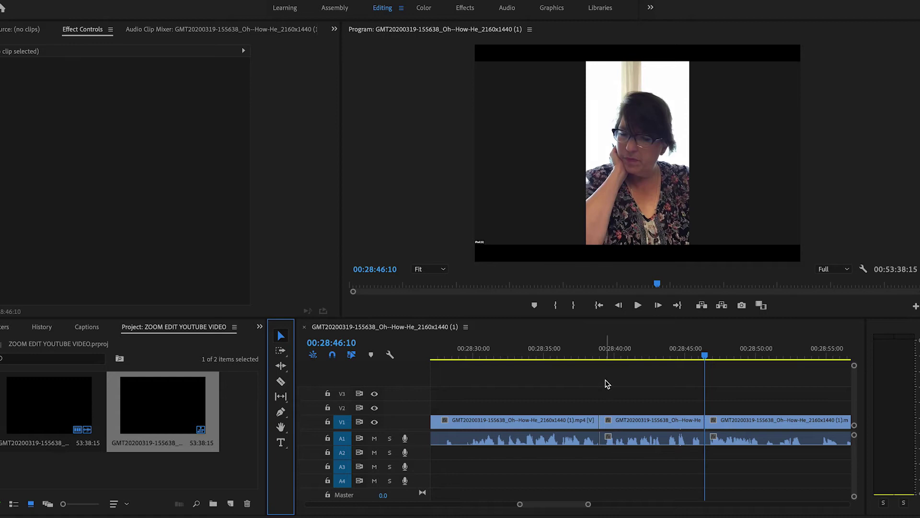
click(694, 352)
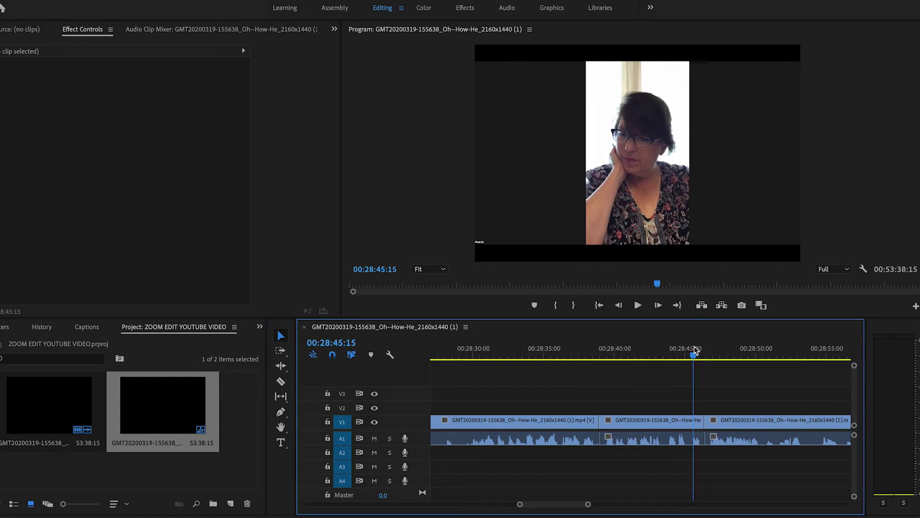
click(637, 424)
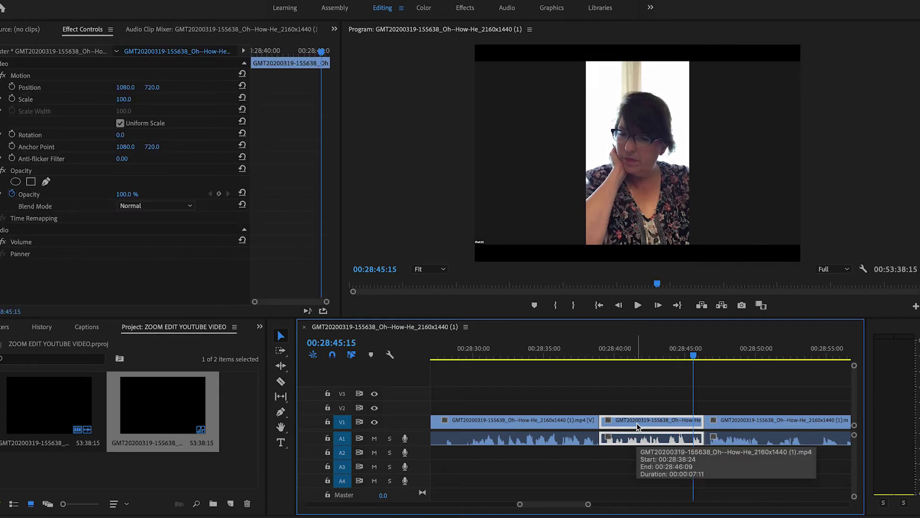
click(650, 387)
click(649, 422)
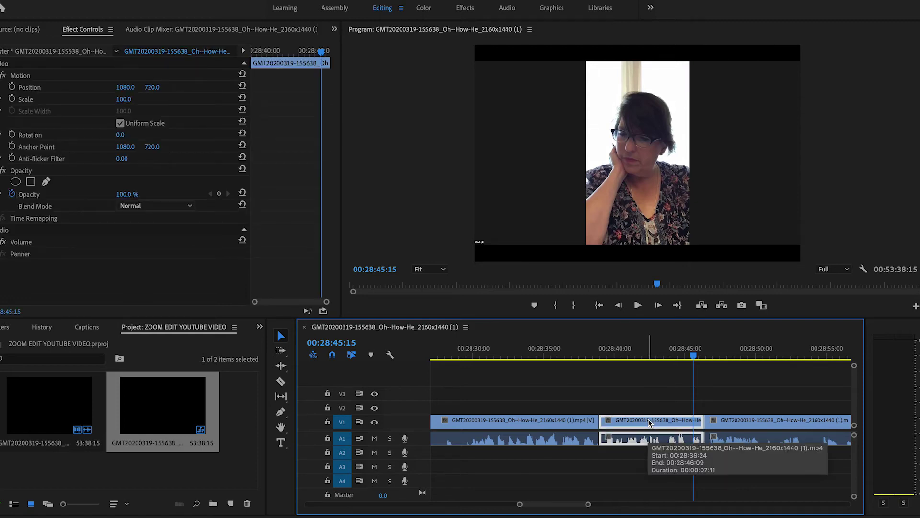
key(Delete)
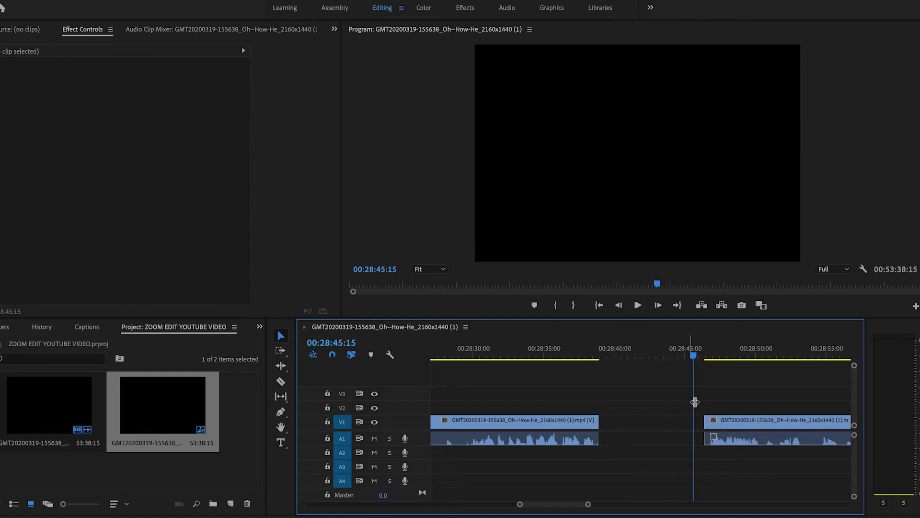
Close the gap by moving the remaining clip back against the end of the first clip, and place the playhead near the join.
key(minus)
drag(694, 402, 724, 451)
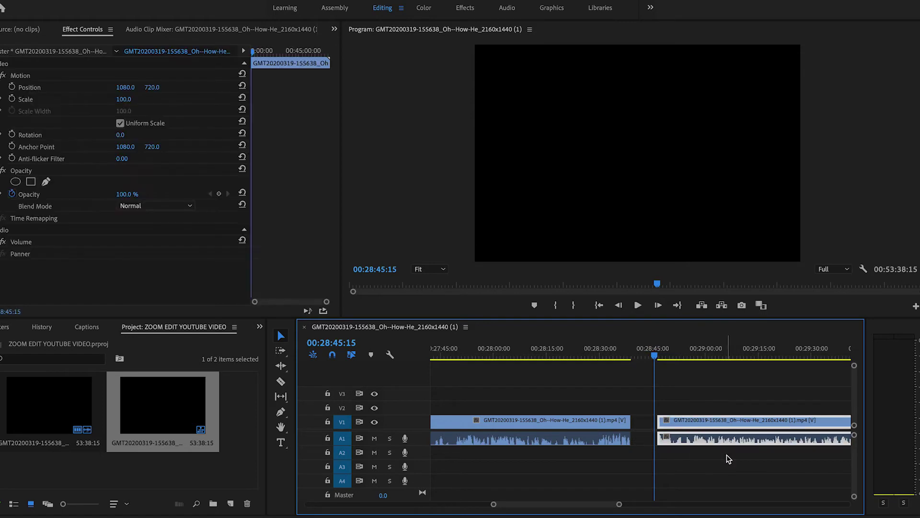
drag(703, 421, 679, 426)
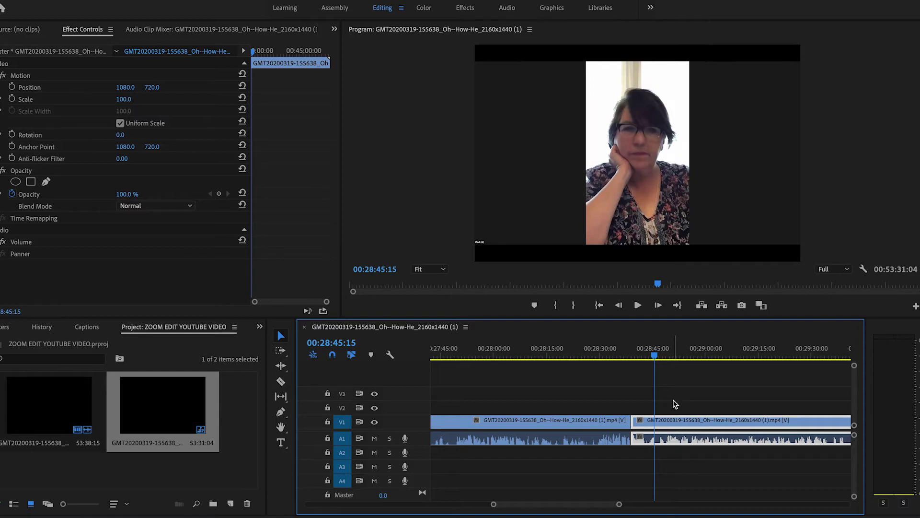
mouse_move(629, 357)
mouse_down()
mouse_move(621, 358)
mouse_move(644, 357)
mouse_move(607, 364)
mouse_move(647, 370)
mouse_move(619, 366)
mouse_move(640, 371)
mouse_up()
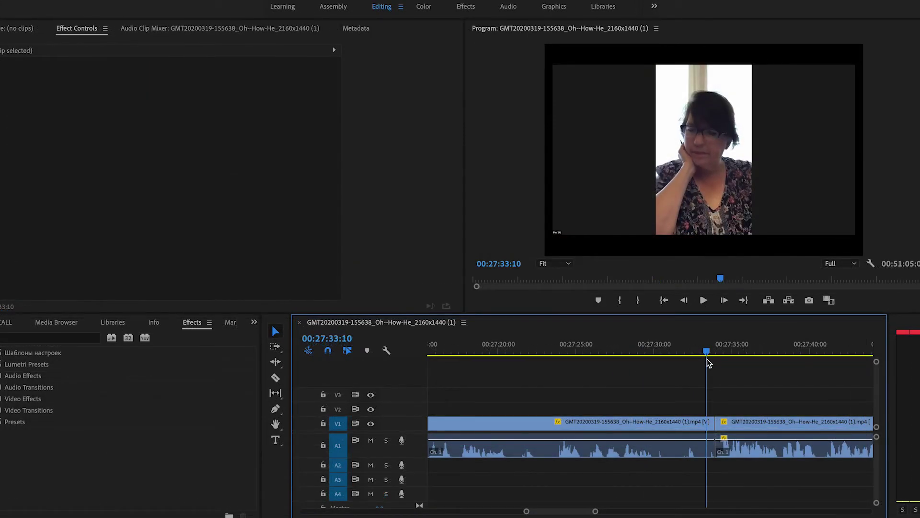
Play the sequence across the cut from 00:27:32:23, and return the playhead to just before the join.
mouse_move(707, 358)
mouse_down()
mouse_move(729, 368)
mouse_move(701, 369)
mouse_up()
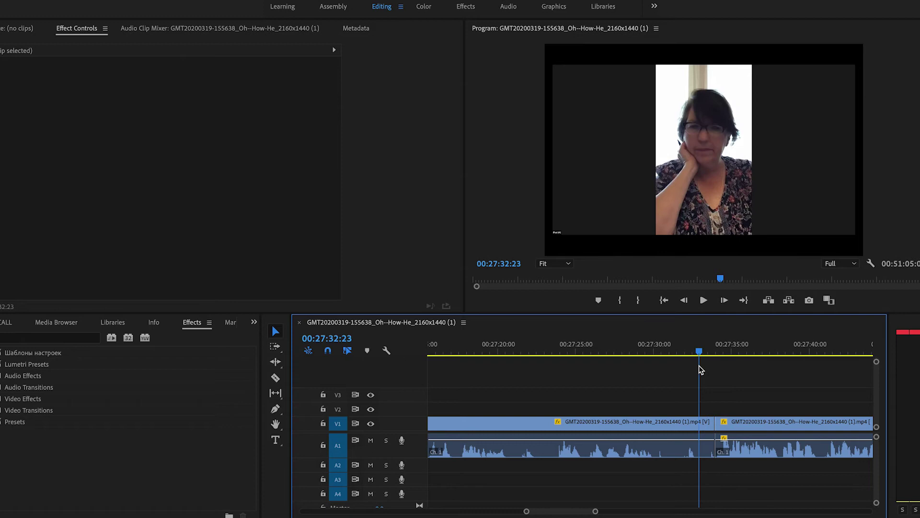
key(space)
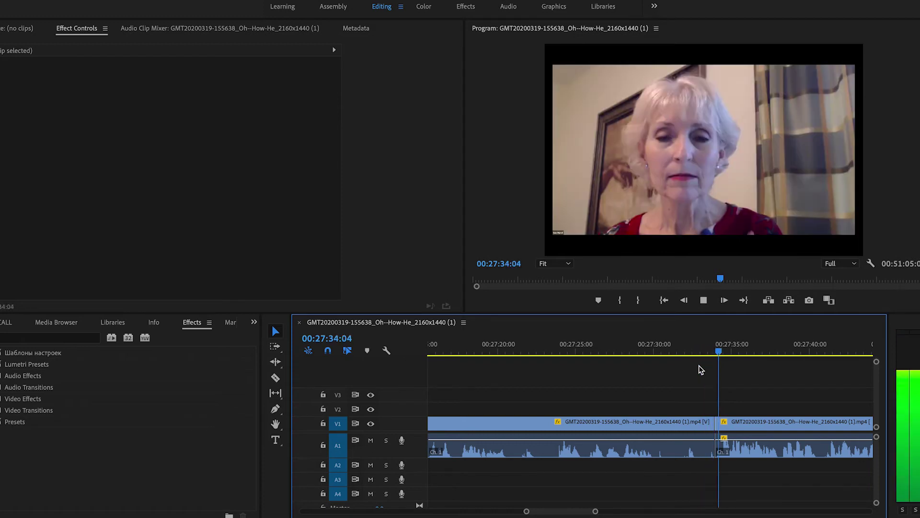
key(space)
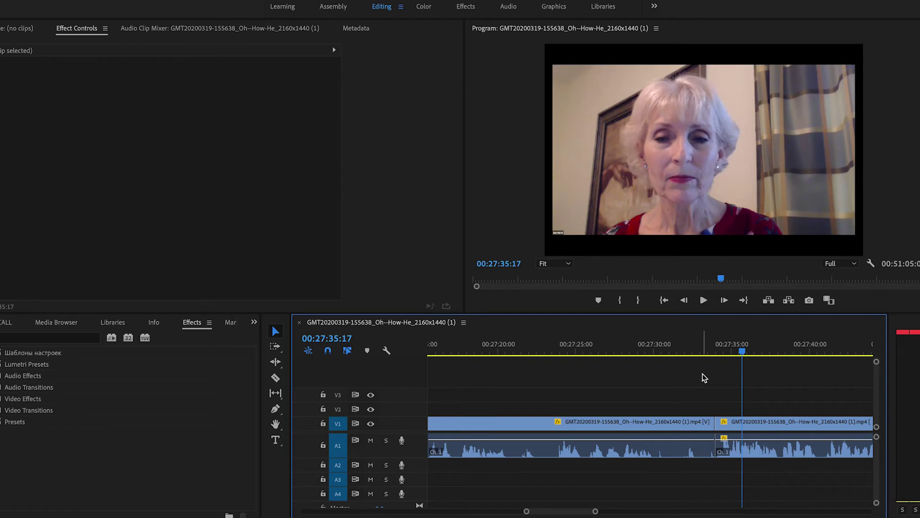
click(701, 351)
key(minus)
key(minus)
key(minus)
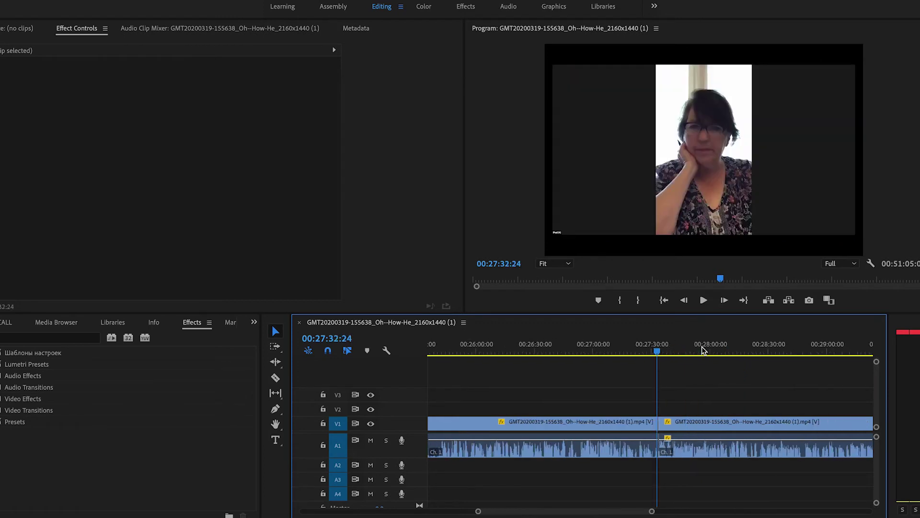
Go to the earlier join near 00:21:30:00 and delete the Cross Dissolve on the cut between the two clips.
scroll(621, 375, up, 2)
scroll(621, 375, up, 2)
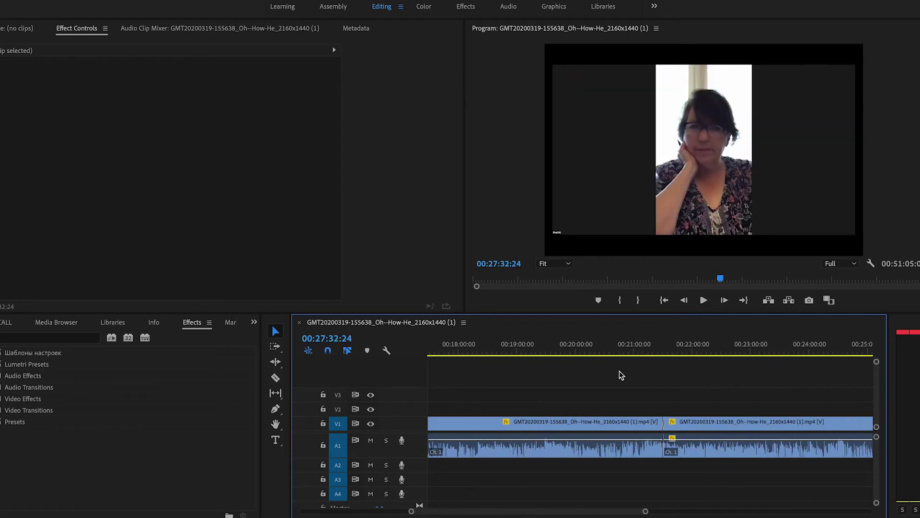
click(667, 348)
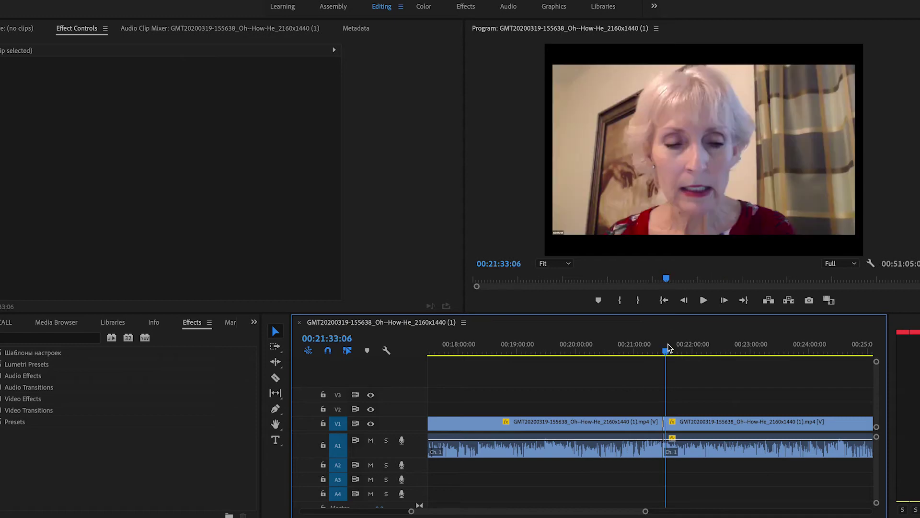
key(equal)
key(equal)
key(equal)
key(equal)
key(equal)
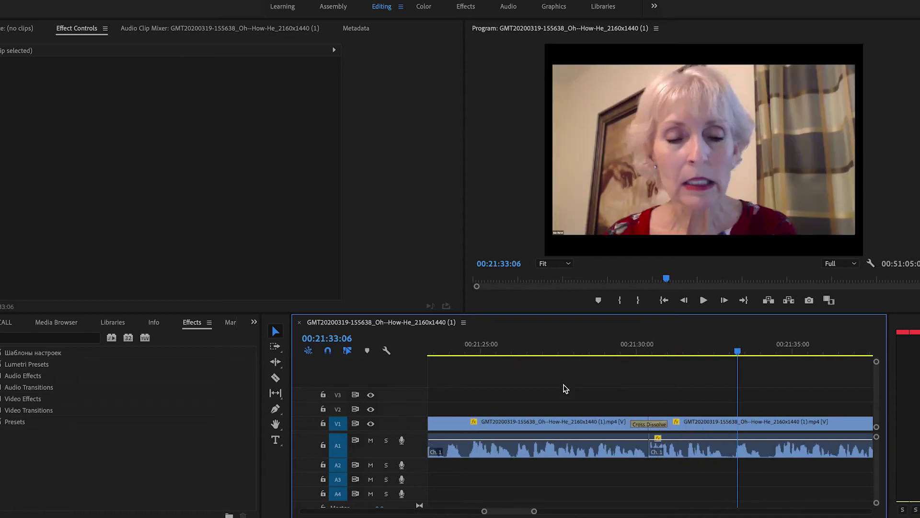
click(657, 425)
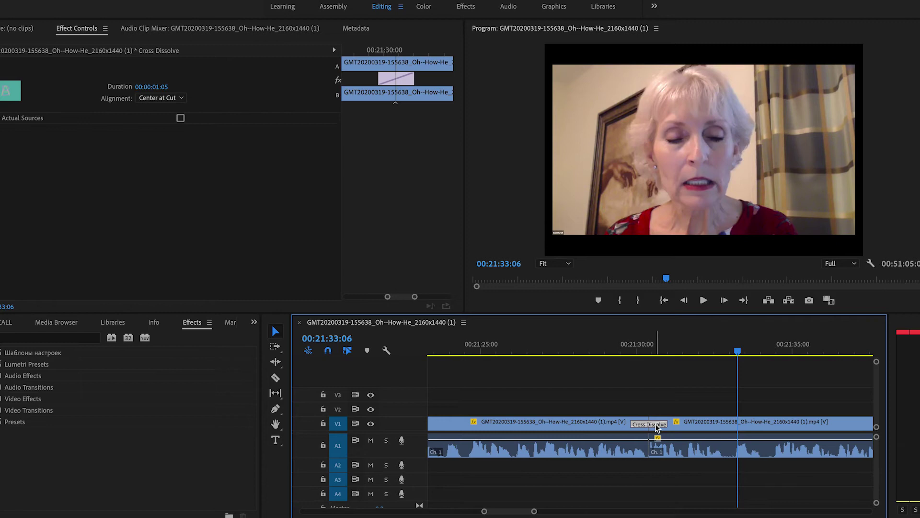
key(Delete)
Play the sequence repeatedly across the bare cut near 00:21:30:00, starting just before it, to check the jump between the clips.
click(621, 349)
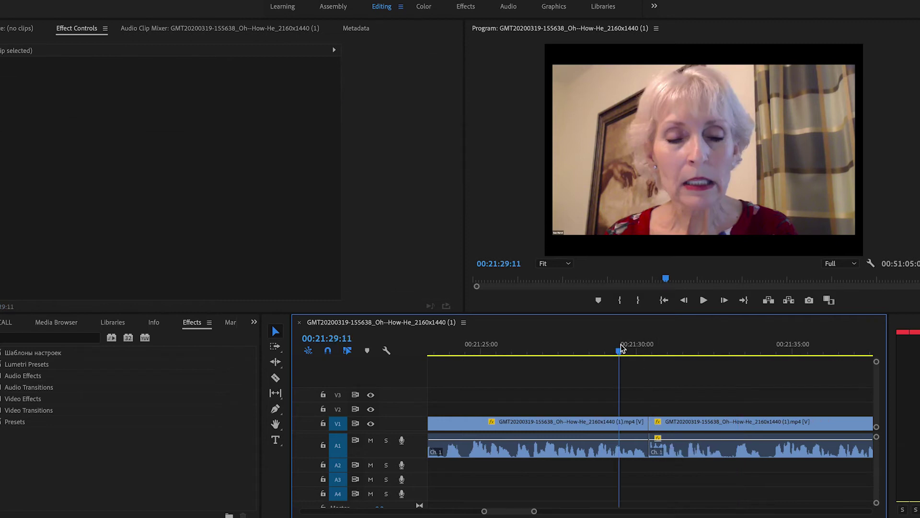
drag(622, 349, 638, 350)
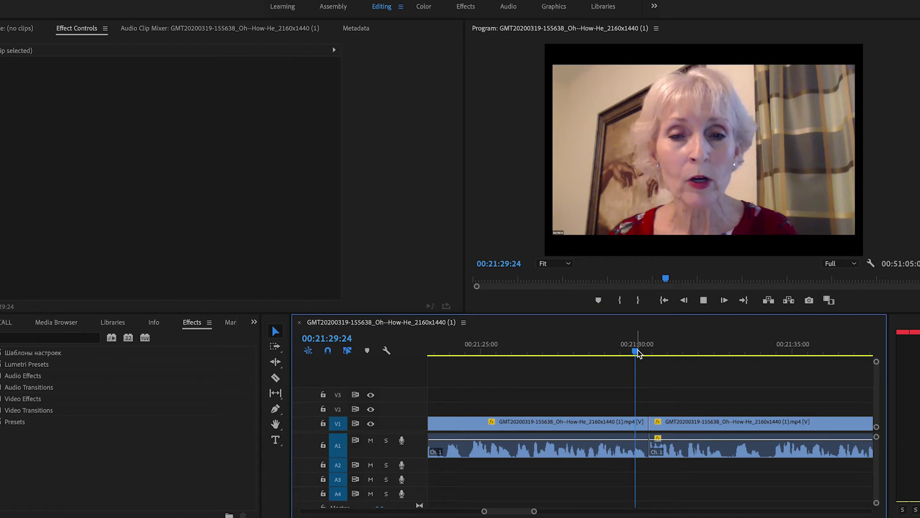
click(636, 353)
key(space)
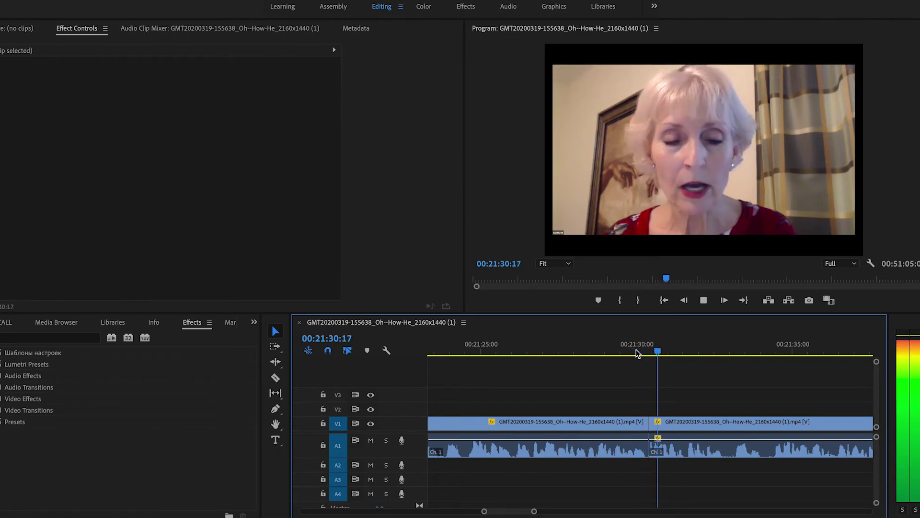
click(638, 355)
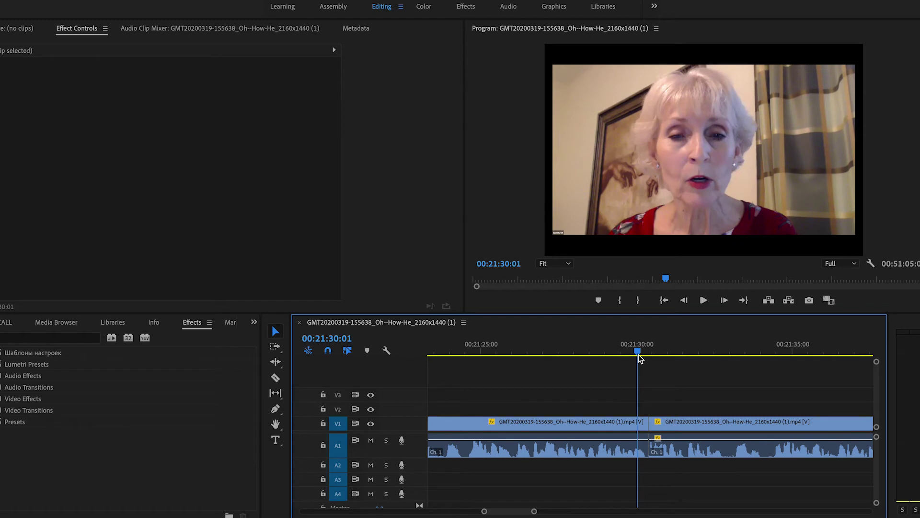
key(space)
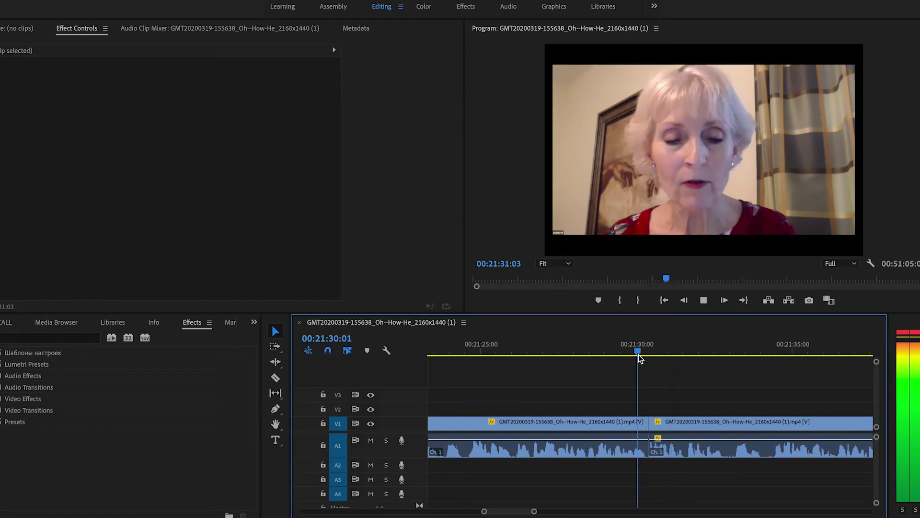
click(619, 351)
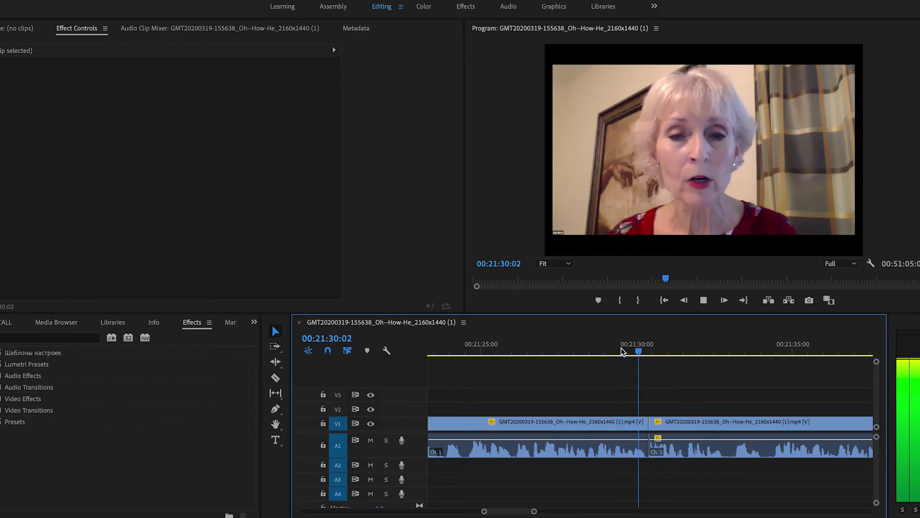
click(620, 351)
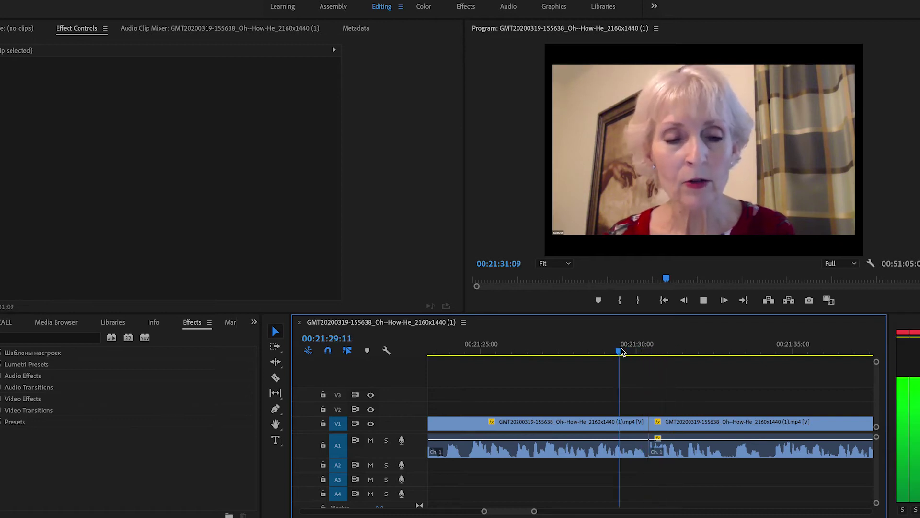
drag(634, 353, 637, 352)
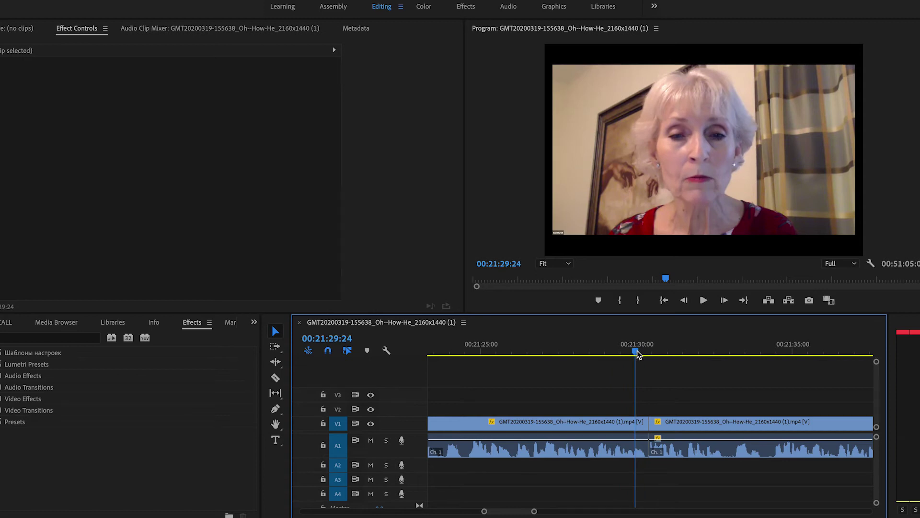
key(space)
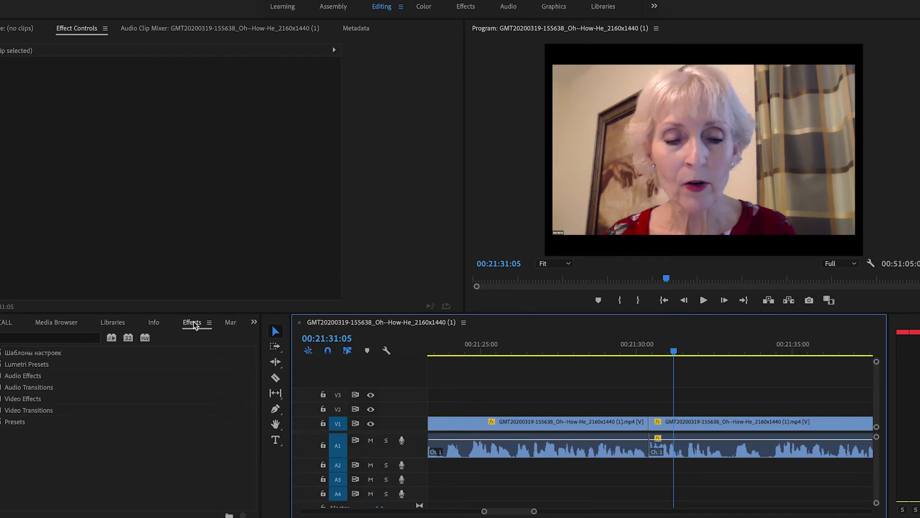
Show the effects library and search it for "cross".
click(8, 322)
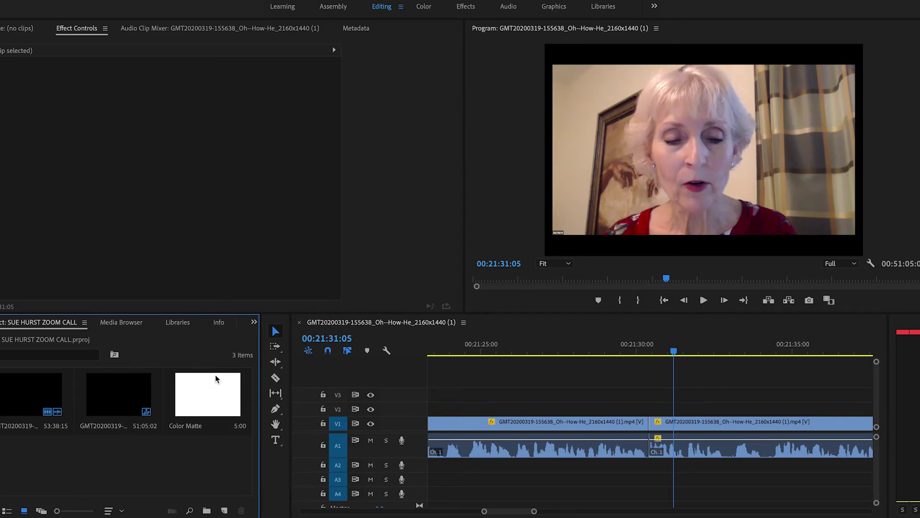
click(255, 322)
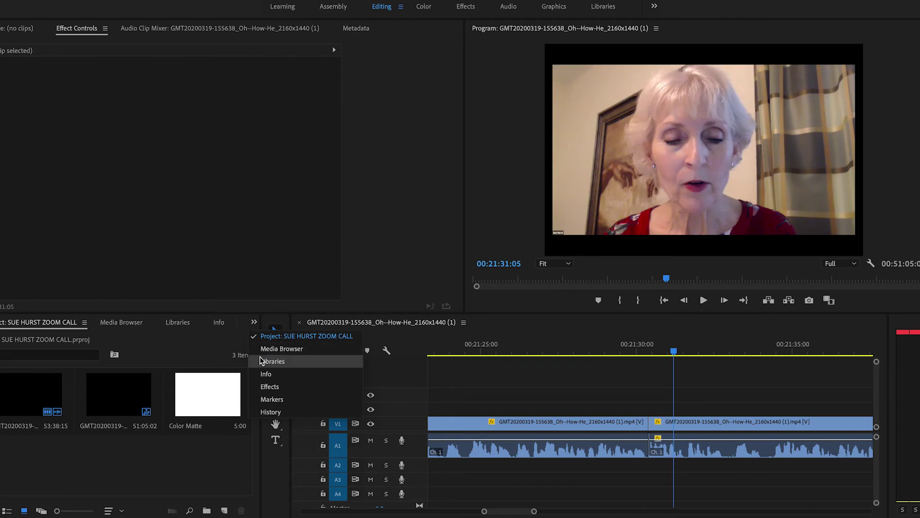
click(269, 387)
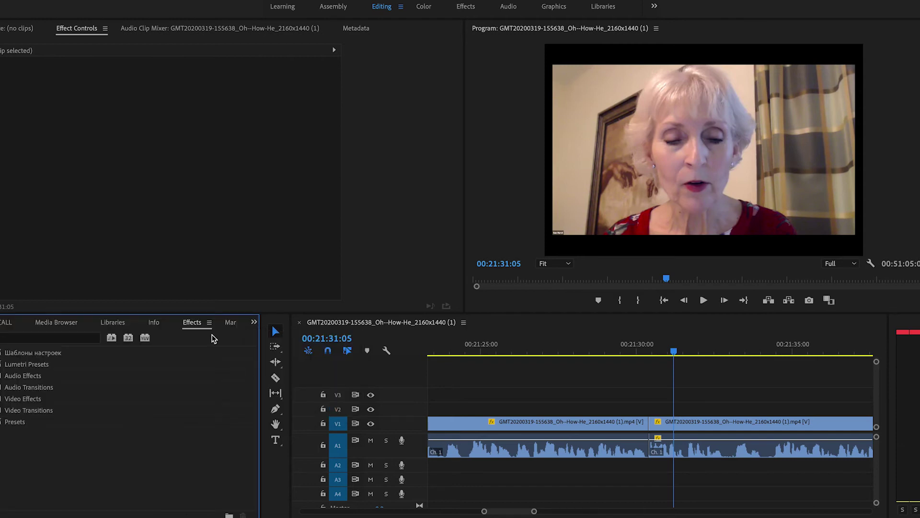
click(51, 338)
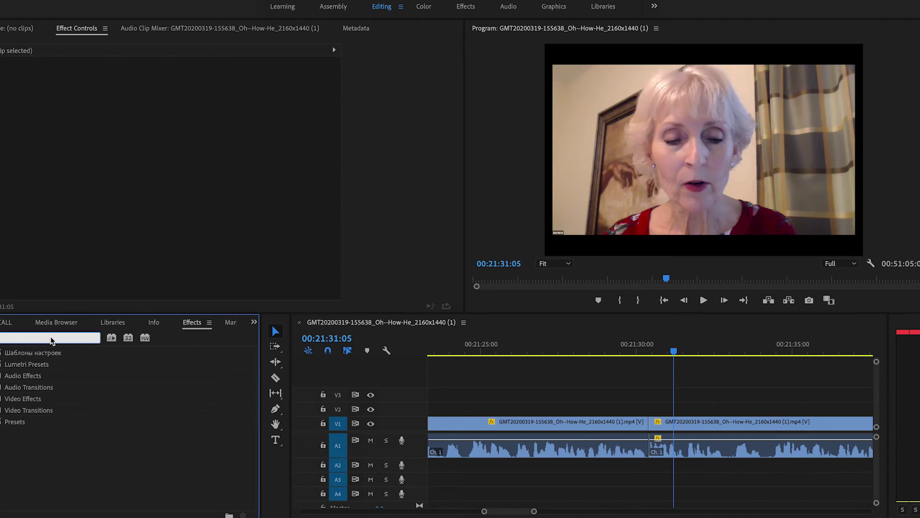
text(c)
text(ross)
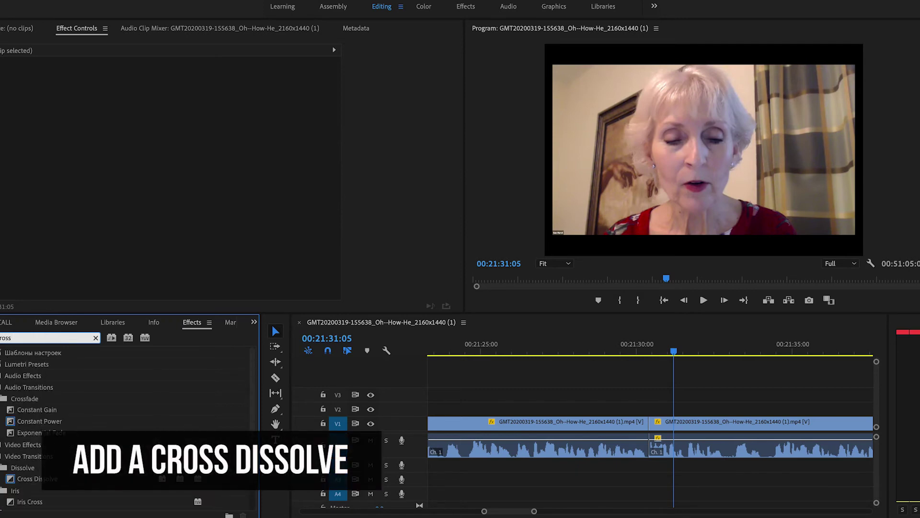
Apply the Cross Dissolve video transition to the cut between the two V1 clips near 00:21:30:00.
scroll(82, 374, down, 1)
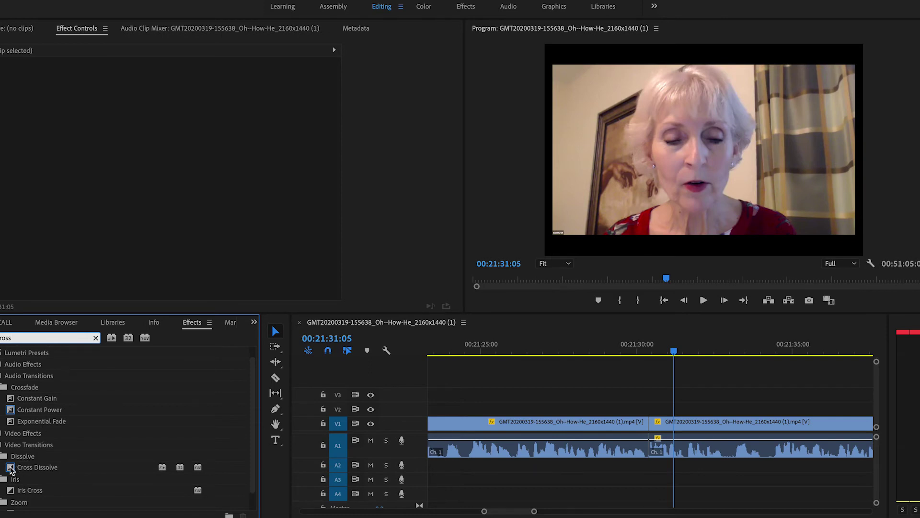
click(11, 469)
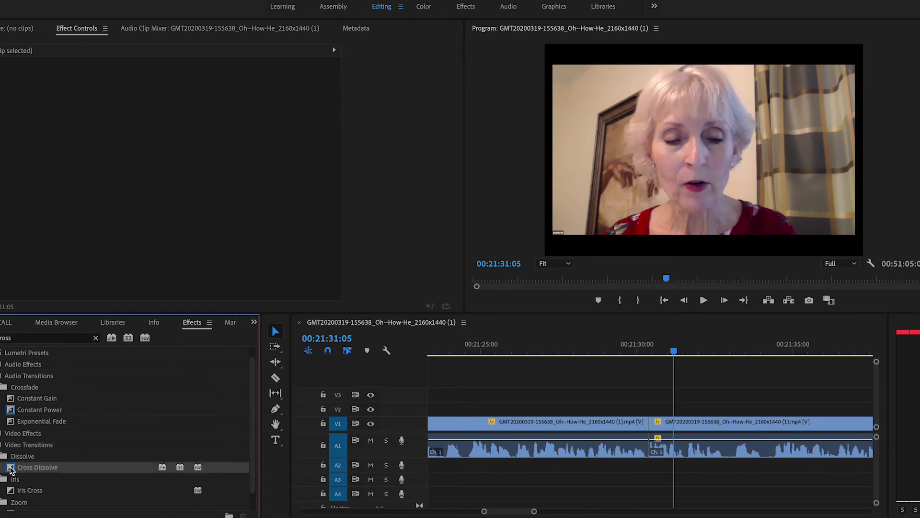
drag(11, 468, 651, 422)
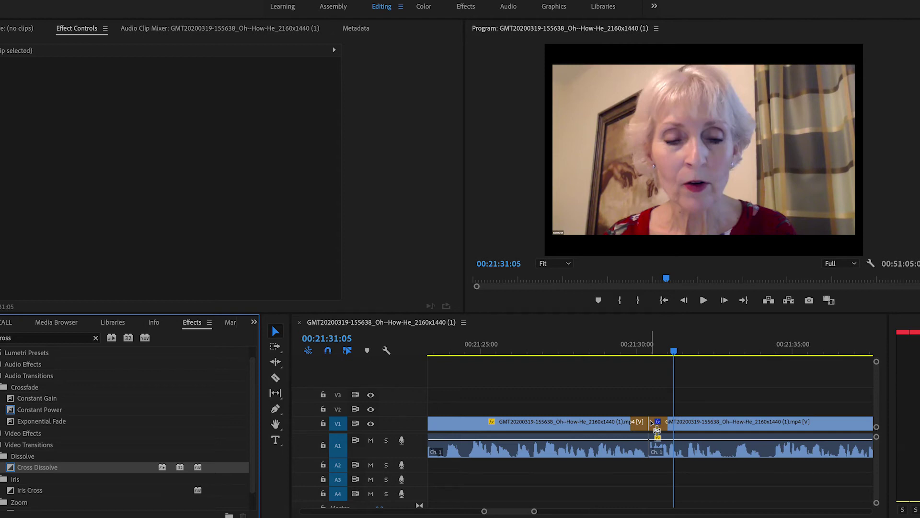
drag(652, 422, 652, 422)
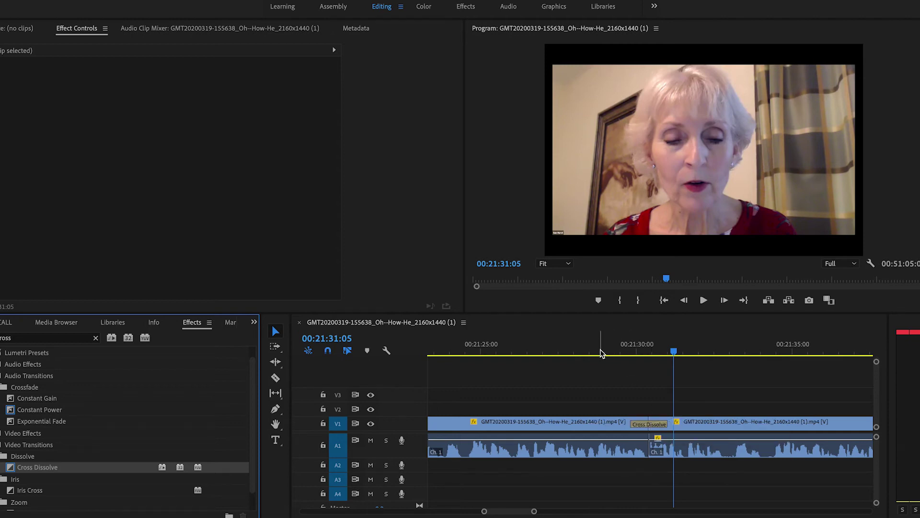
Play the sequence from 00:21:28:20 and replay it across the Cross Dissolve to check the transition.
click(600, 352)
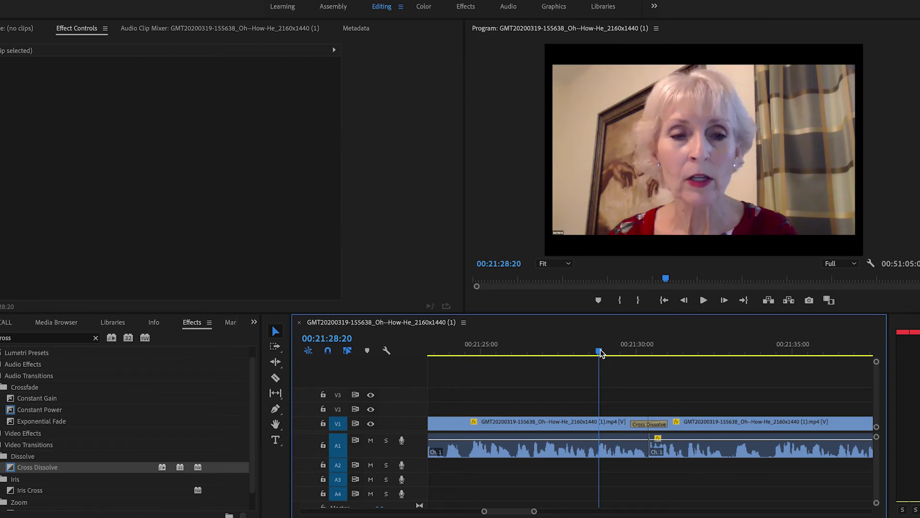
key(space)
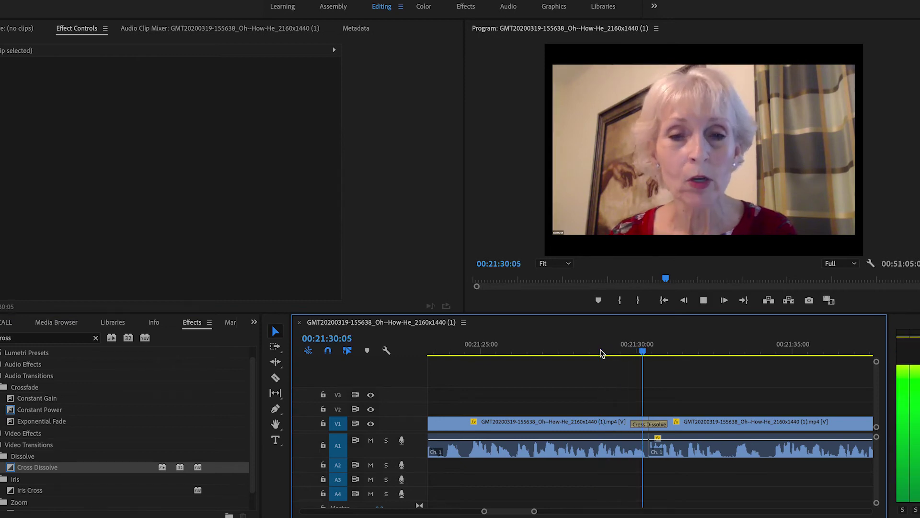
click(647, 353)
drag(652, 357, 610, 350)
key(space)
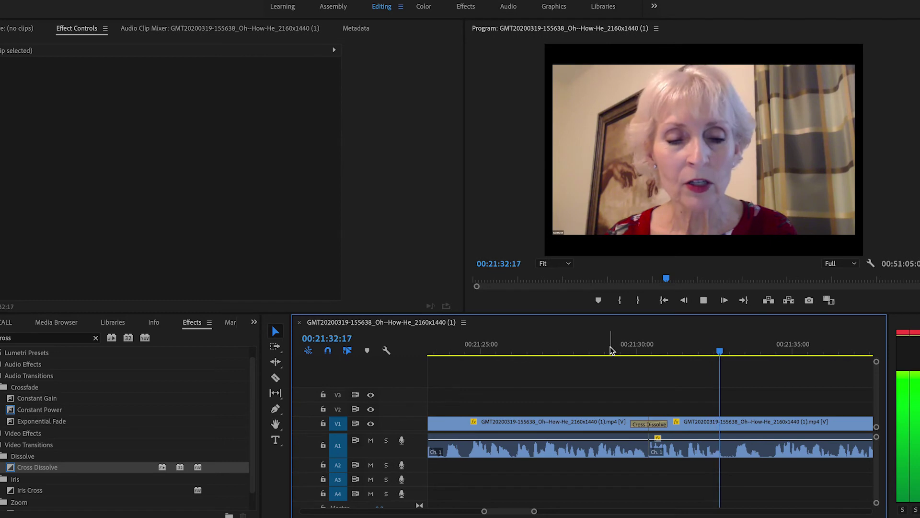
key(space)
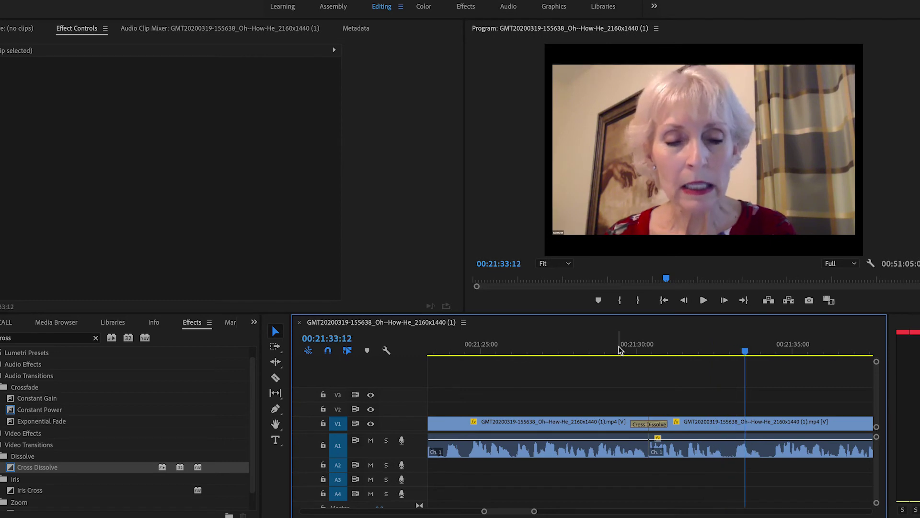
Remove the Cross Dissolve from the cut and place the playhead just before the join at 00:21:30:05.
drag(619, 350, 658, 349)
key(equal)
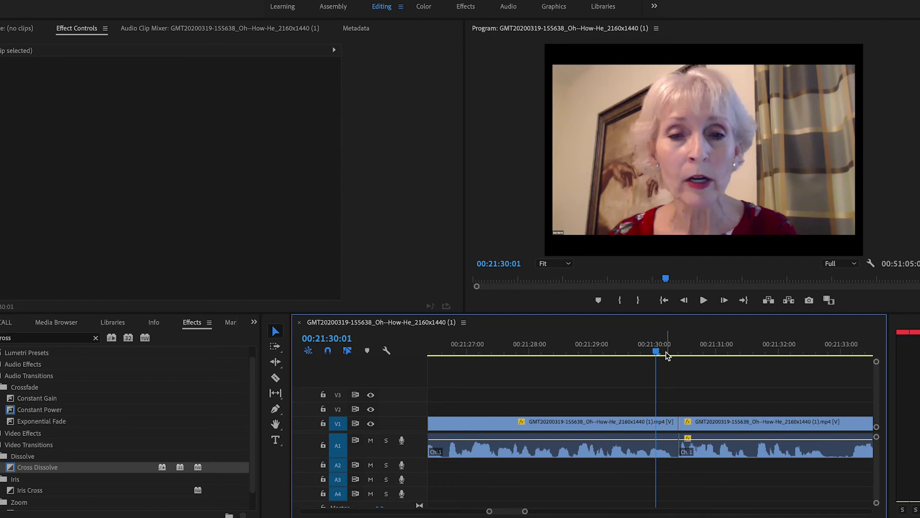
click(668, 353)
key(Right)
key(Right)
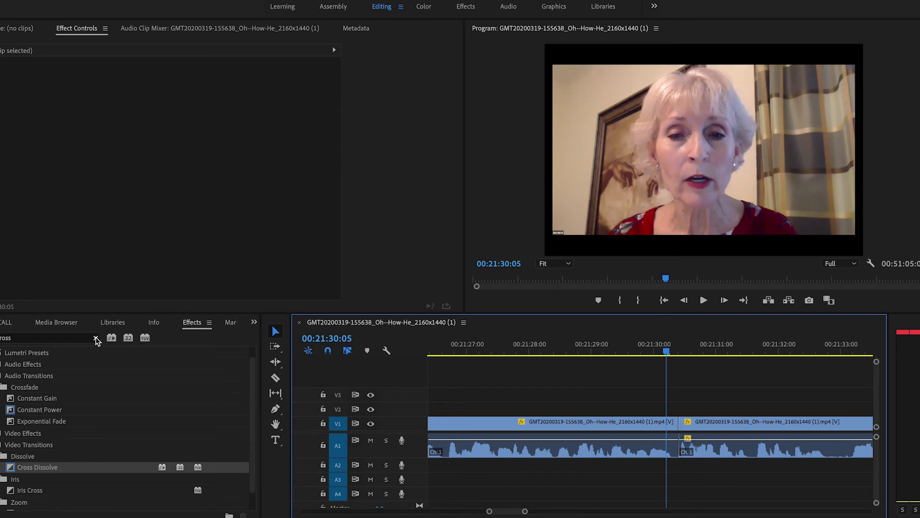
Search the effects for "dip to white" and apply the Dip to White transition to the cut between the two V1 clips.
click(97, 341)
click(78, 341)
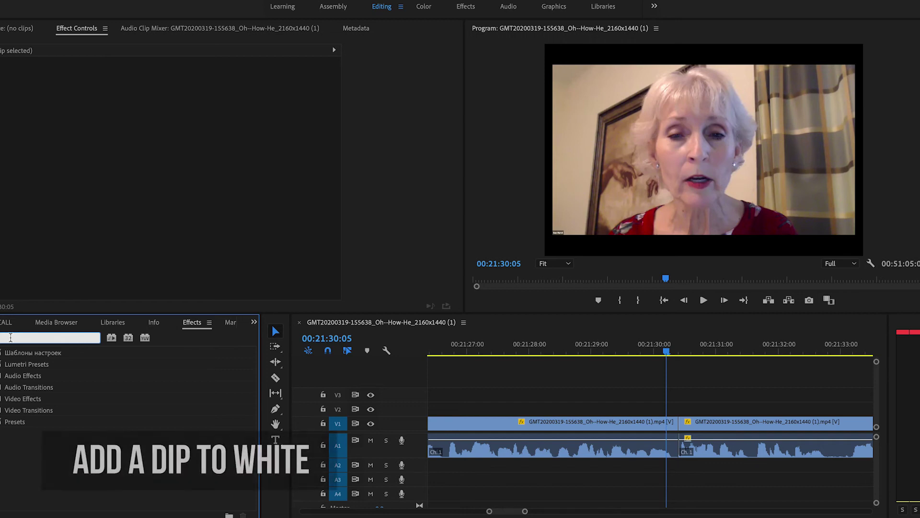
text(d)
text(ip to whi)
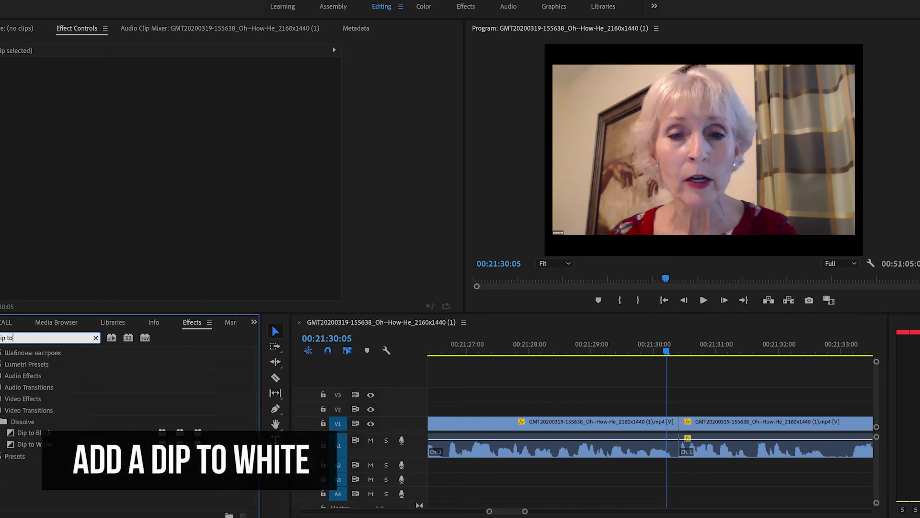
text(te)
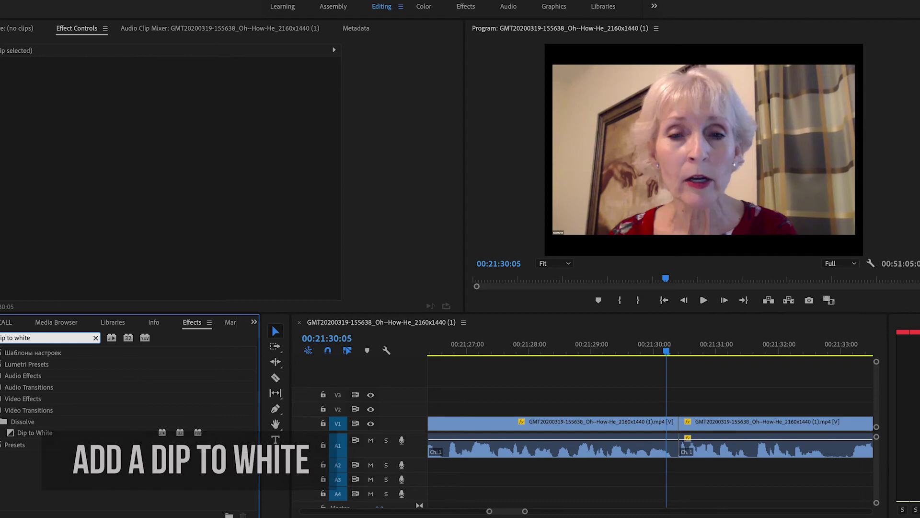
click(44, 434)
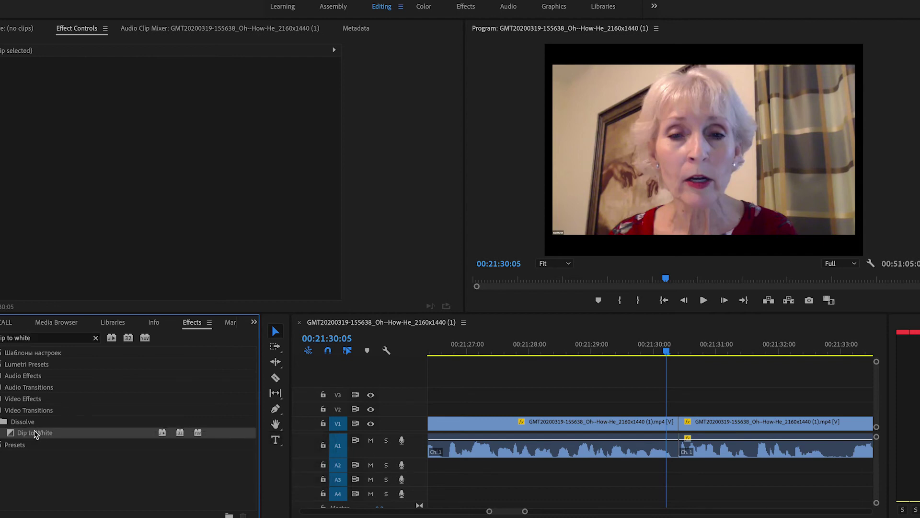
mouse_move(34, 432)
mouse_down()
mouse_move(176, 402)
mouse_move(405, 397)
mouse_move(619, 413)
mouse_move(681, 429)
mouse_move(677, 418)
mouse_up()
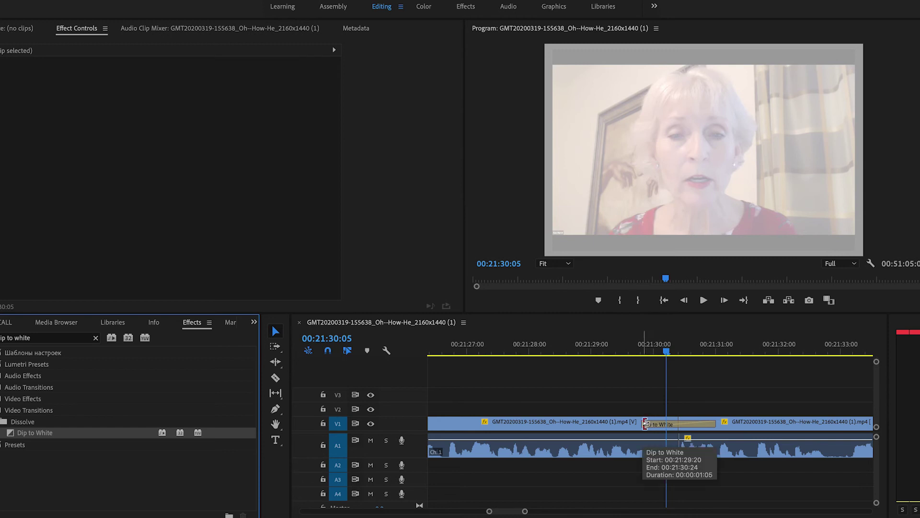
Trim the start of the Dip to White transition 8 frames inward, shortening its duration to 00:00:00:14.
click(646, 423)
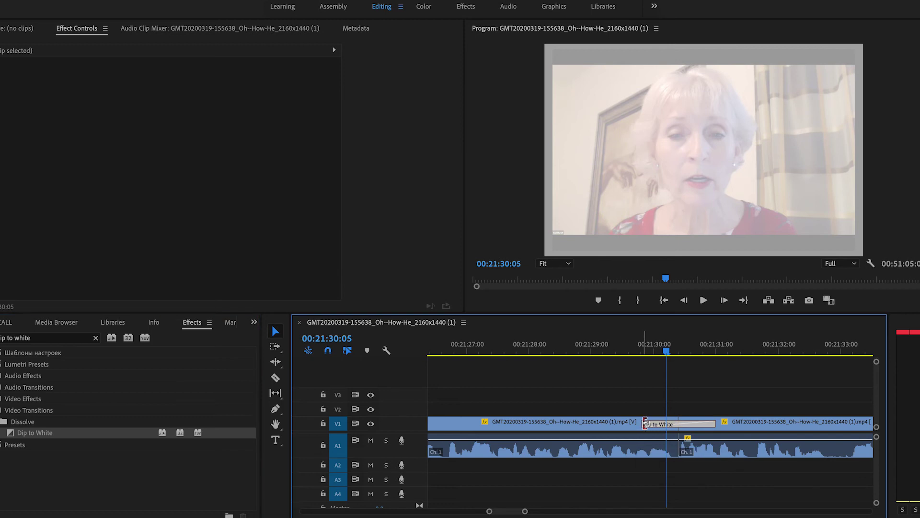
drag(647, 424, 665, 424)
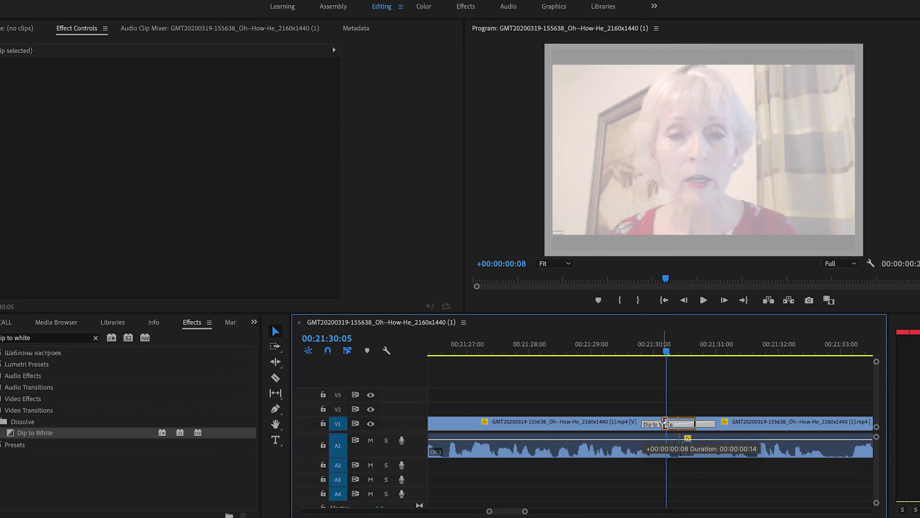
Shorten the Dip to White transition on the V1 cut to a duration of 00:00:00:10.
drag(665, 424, 667, 424)
key(=)
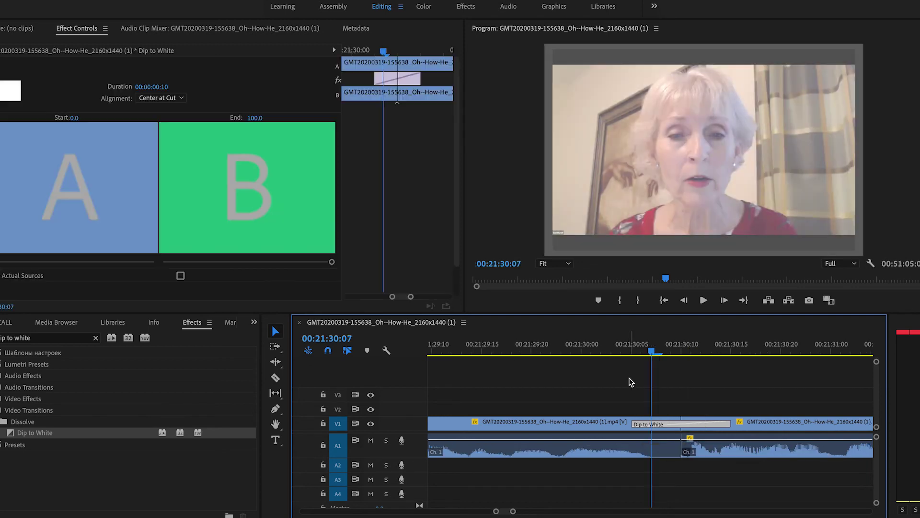
Play the sequence from 00:21:29:17 and replay it across the Dip to White transition to check the cut.
click(621, 351)
key(minus)
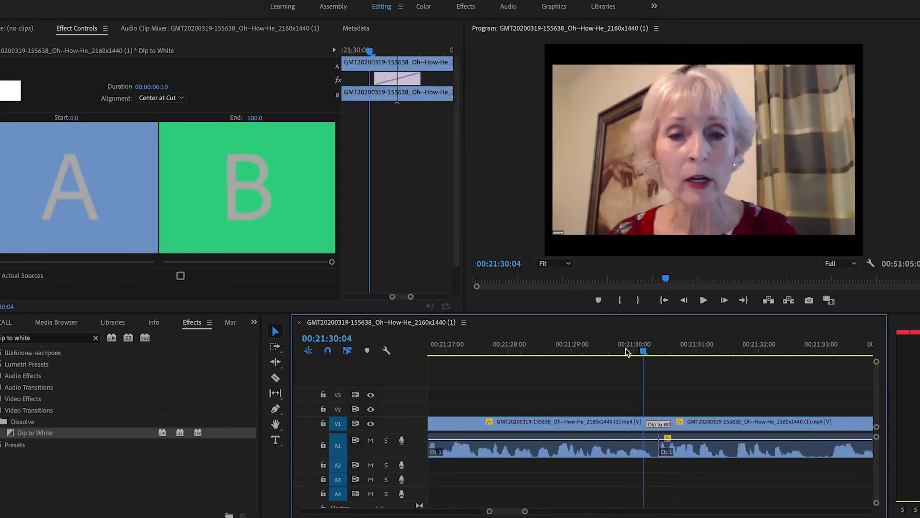
key(space)
click(615, 351)
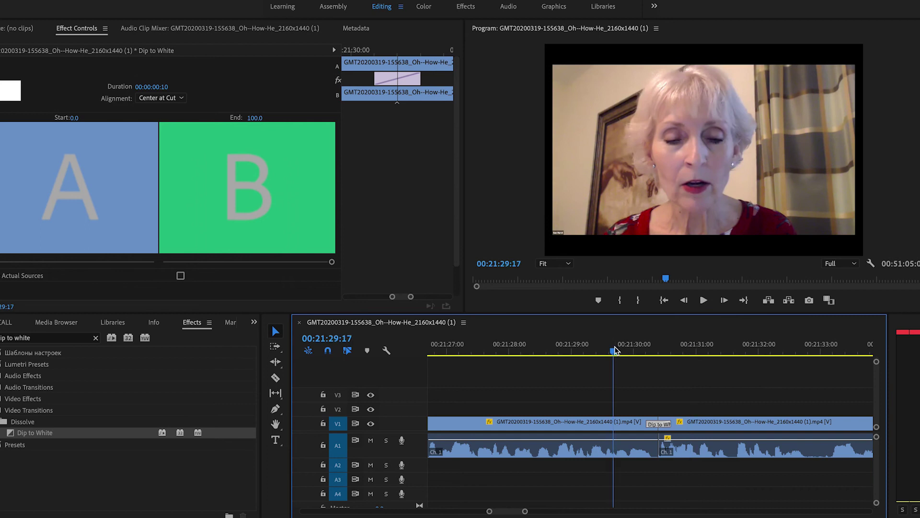
key(space)
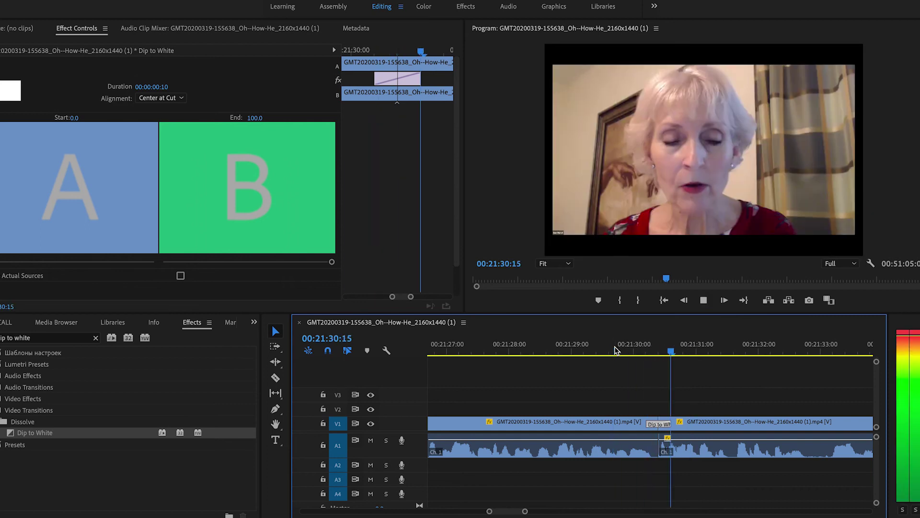
key(space)
click(646, 352)
drag(664, 361, 637, 362)
key(space)
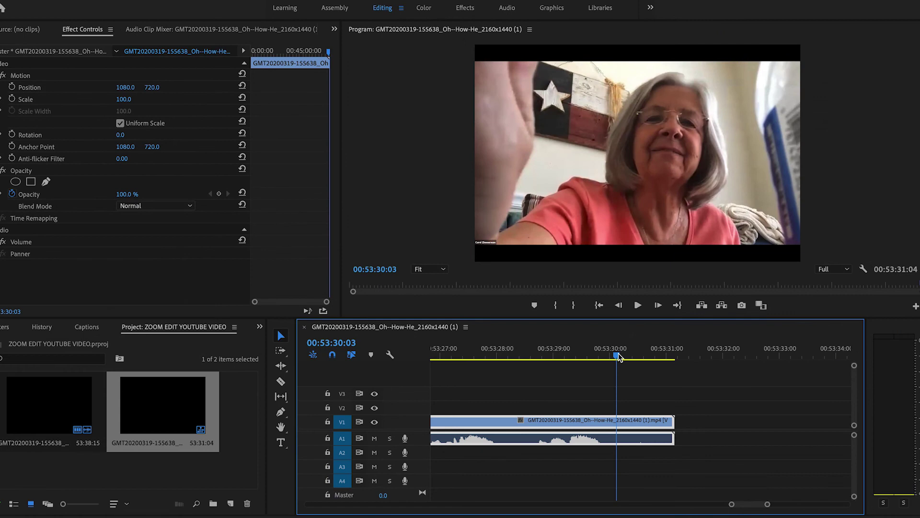
Place the playhead at the end of the sequence at 00:53:31:00 and mark the entire V1 clip as the in-to-out range.
click(600, 356)
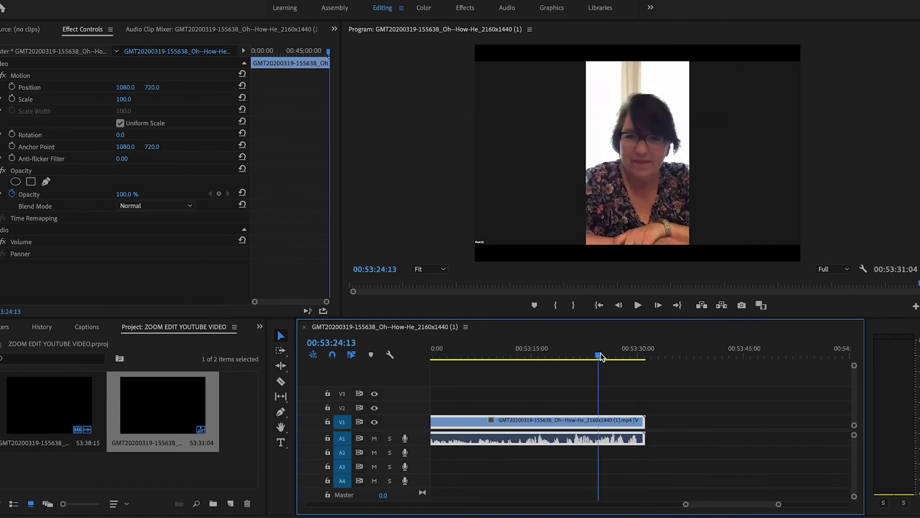
click(581, 355)
key(minus)
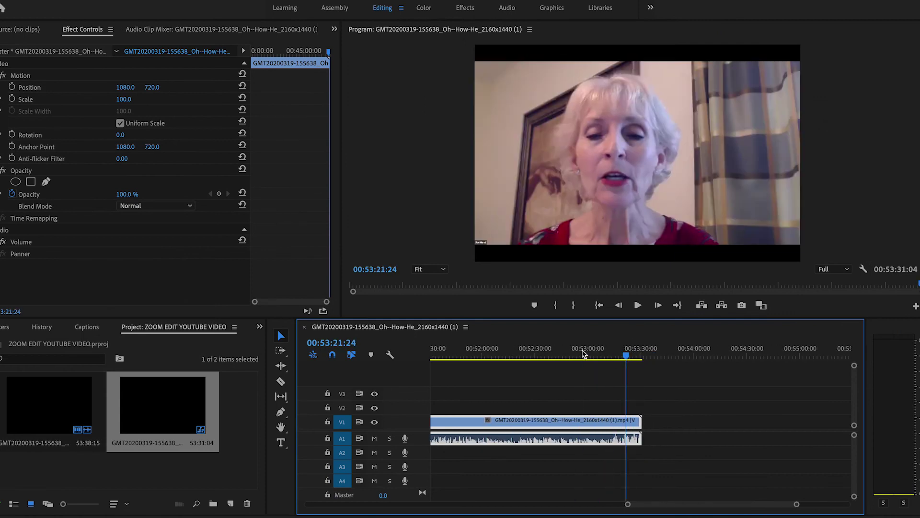
key(minus)
key(minus)
key(minus)
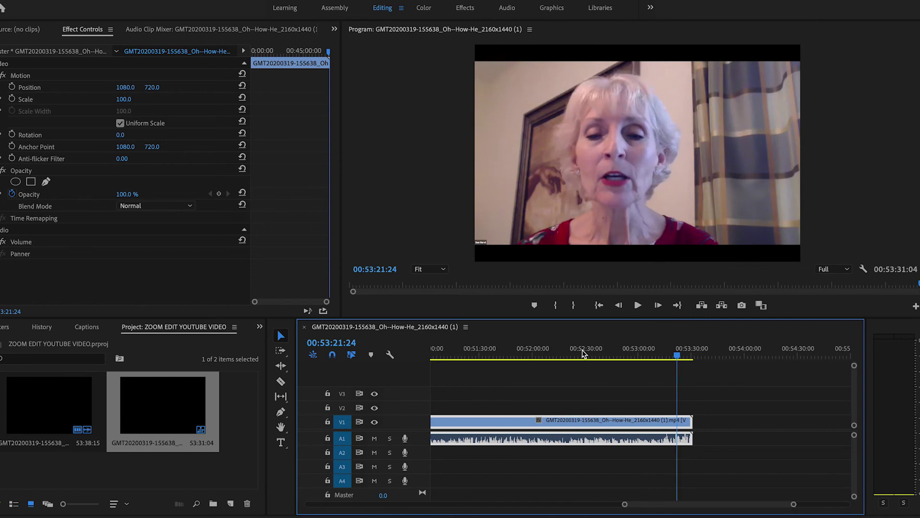
key(equal)
key(equal)
key(equal)
key(equal)
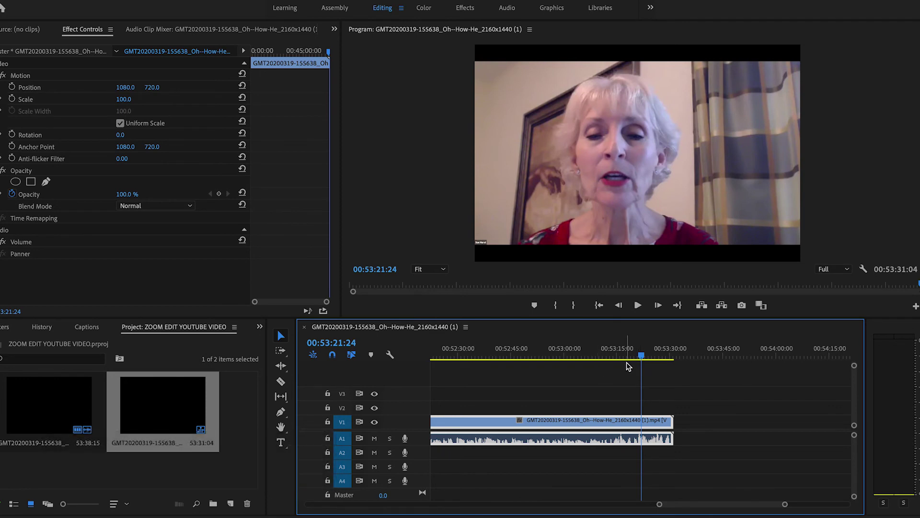
drag(642, 357, 675, 370)
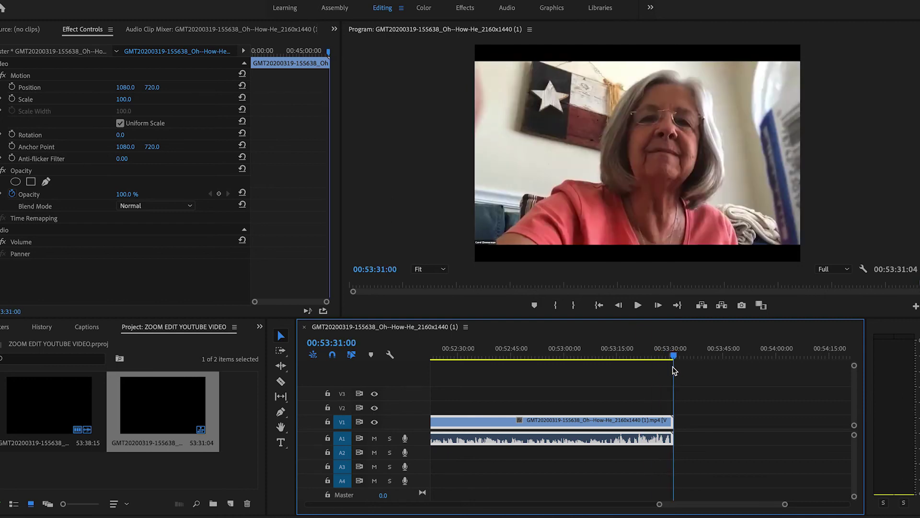
key(x)
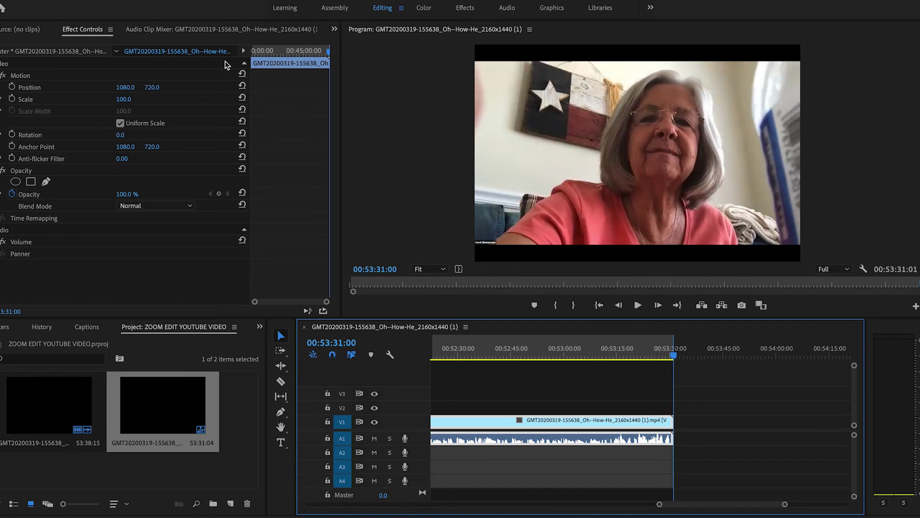
Open the media export settings for the marked sequence range.
click(79, 2)
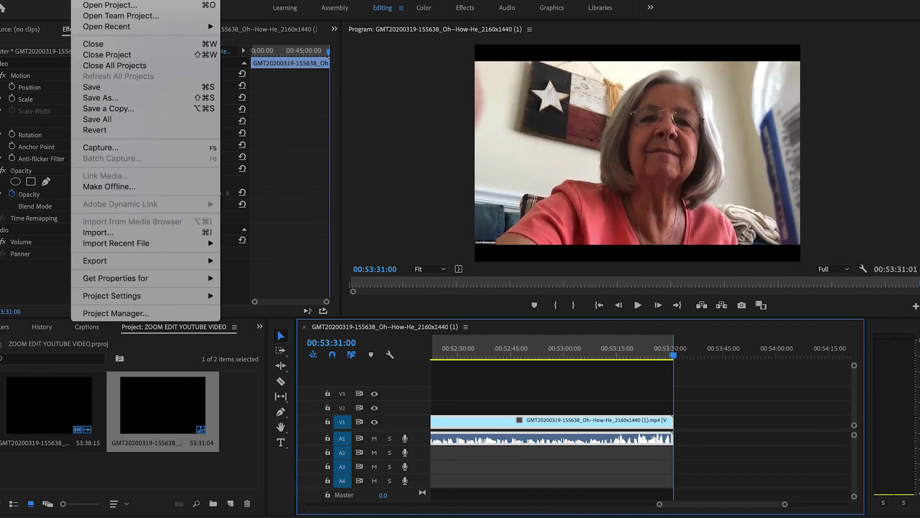
mouse_move(96, 265)
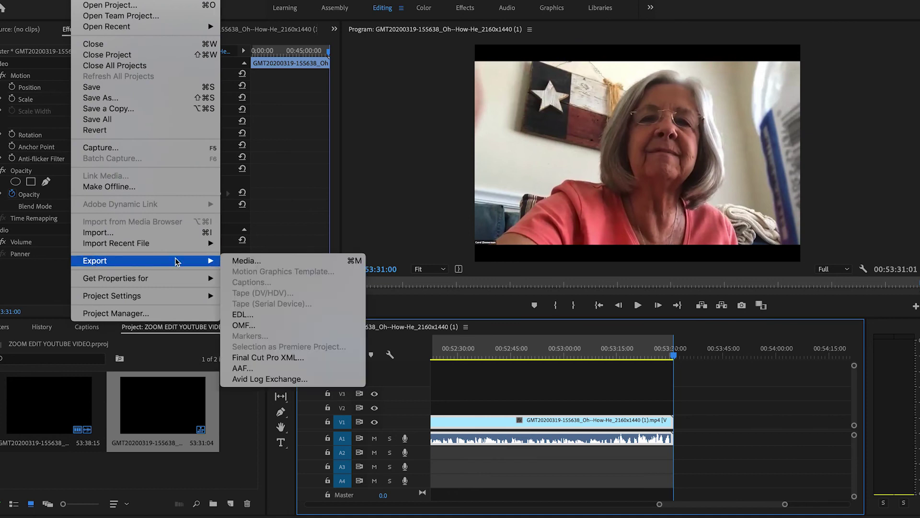
click(247, 262)
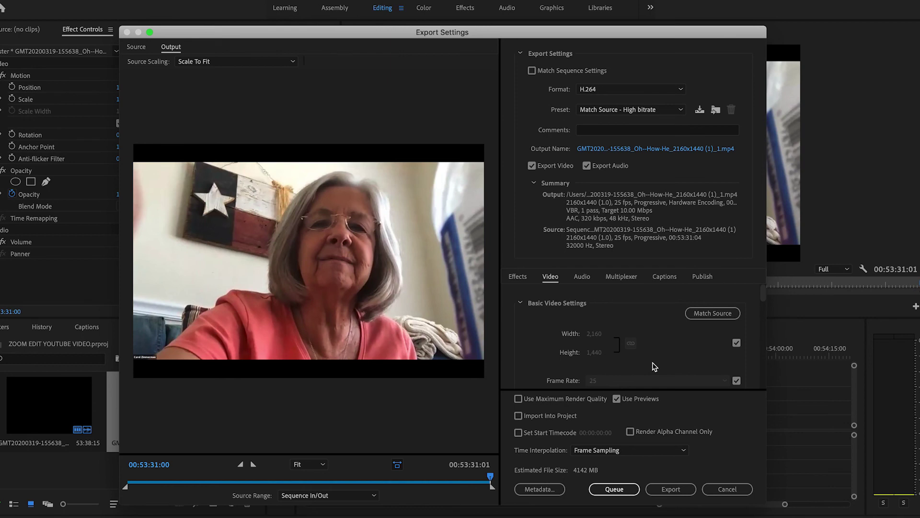
Name the output file ZOOM EDIT YOUTUBE, save it to the Desktop as MP4, and start the export.
click(628, 152)
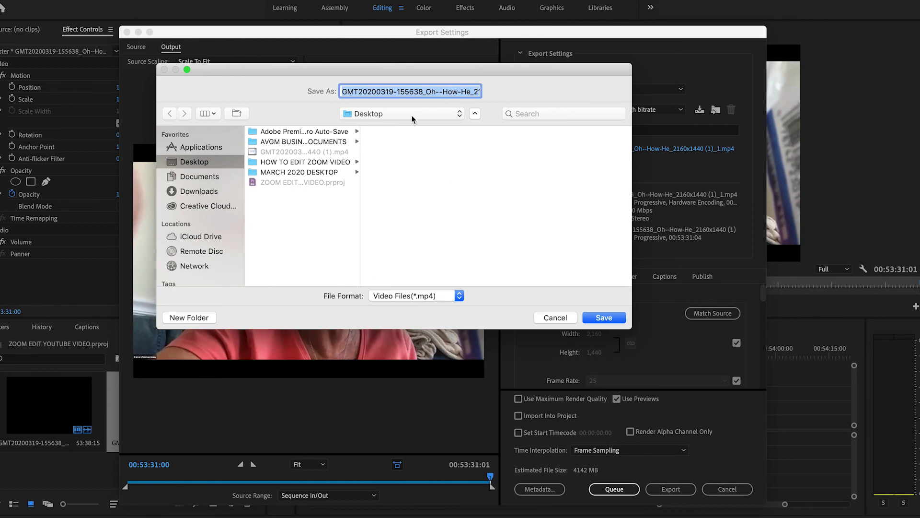
text(ZOOM EDIT YOU)
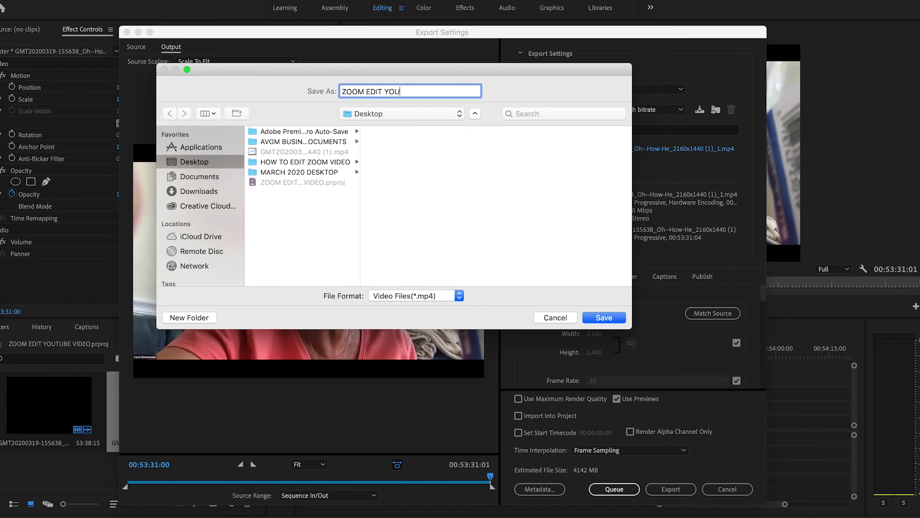
text(TUBE)
click(614, 318)
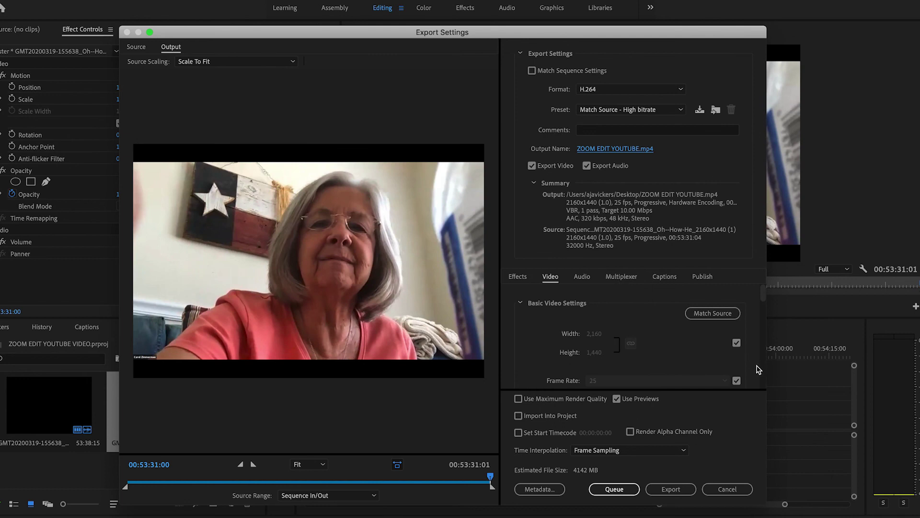
scroll(757, 369, down, 3)
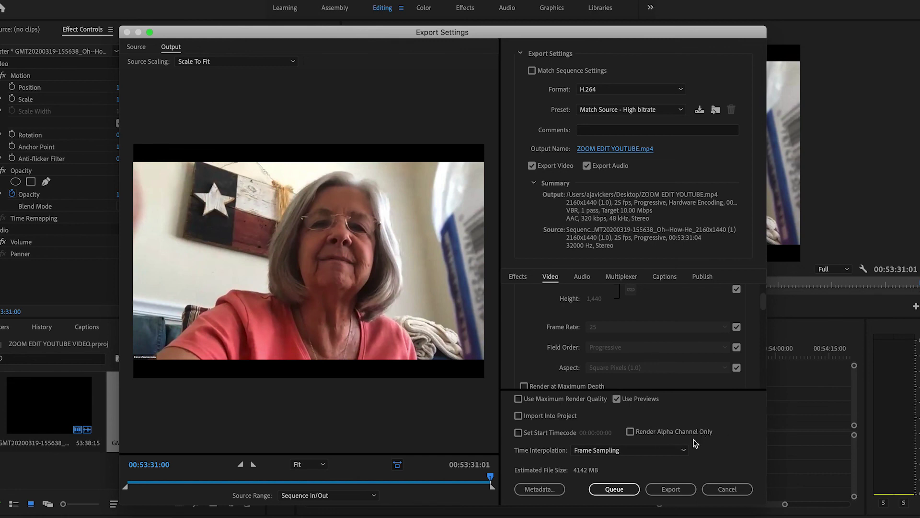
click(672, 490)
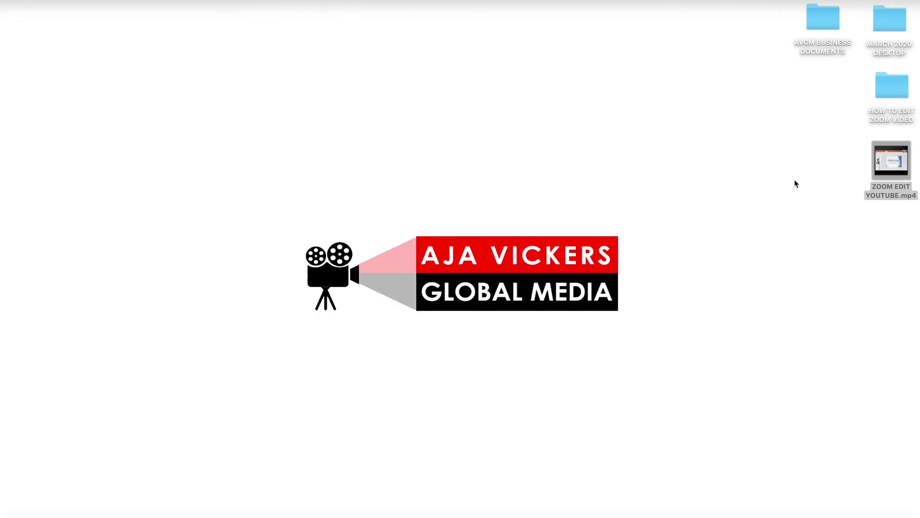
Open the exported ZOOM EDIT YOUTUBE.mp4 from the desktop in the video player and scrub through its opening seconds to check it.
click(903, 158)
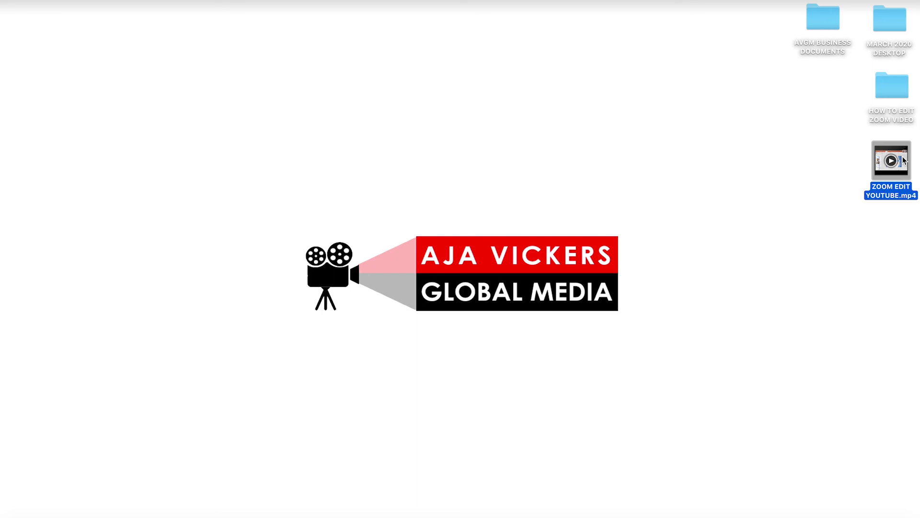
double_click(903, 159)
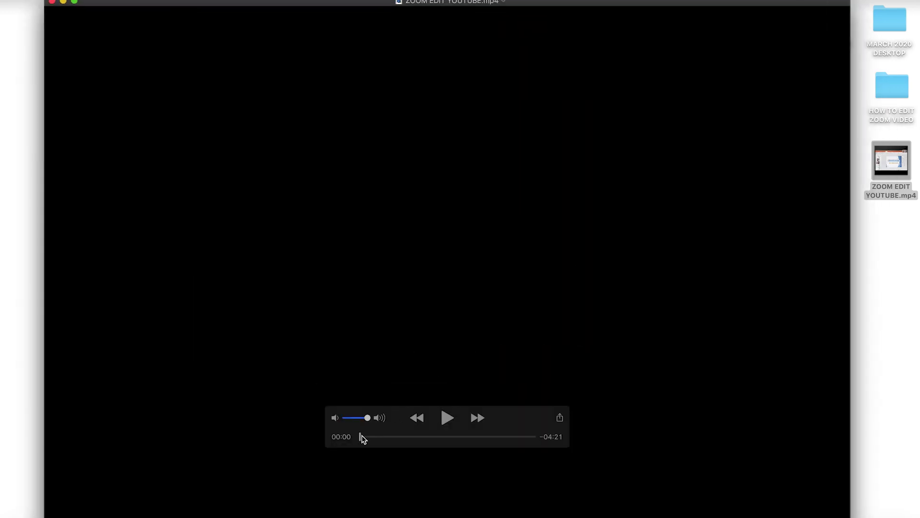
drag(363, 437, 368, 437)
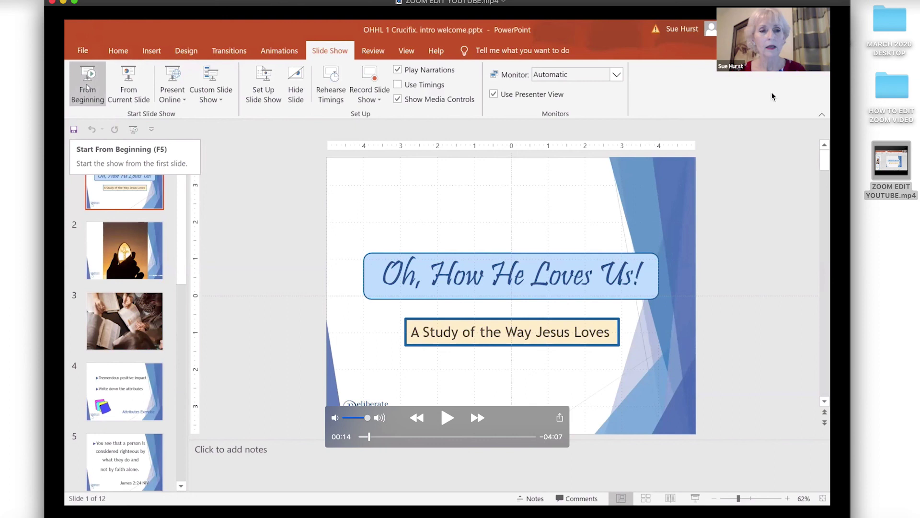
mouse_move(371, 437)
mouse_down()
mouse_move(397, 437)
mouse_move(366, 436)
mouse_up()
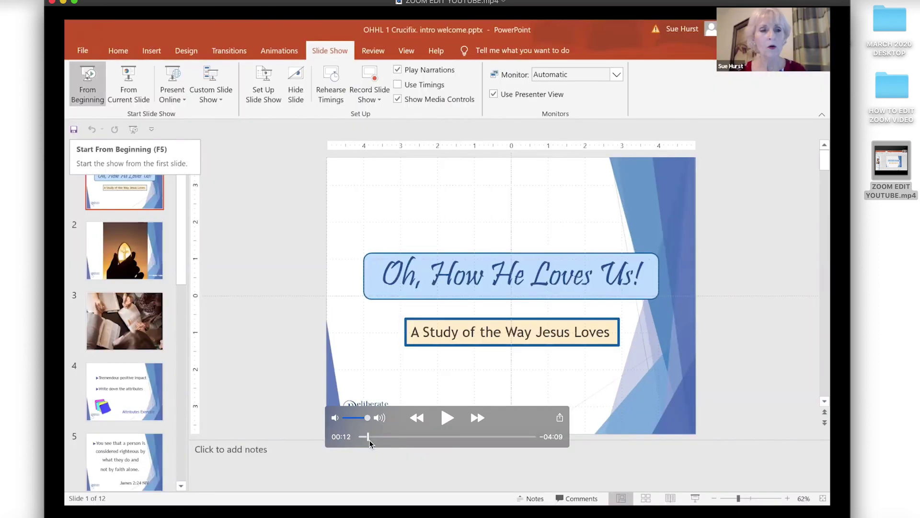